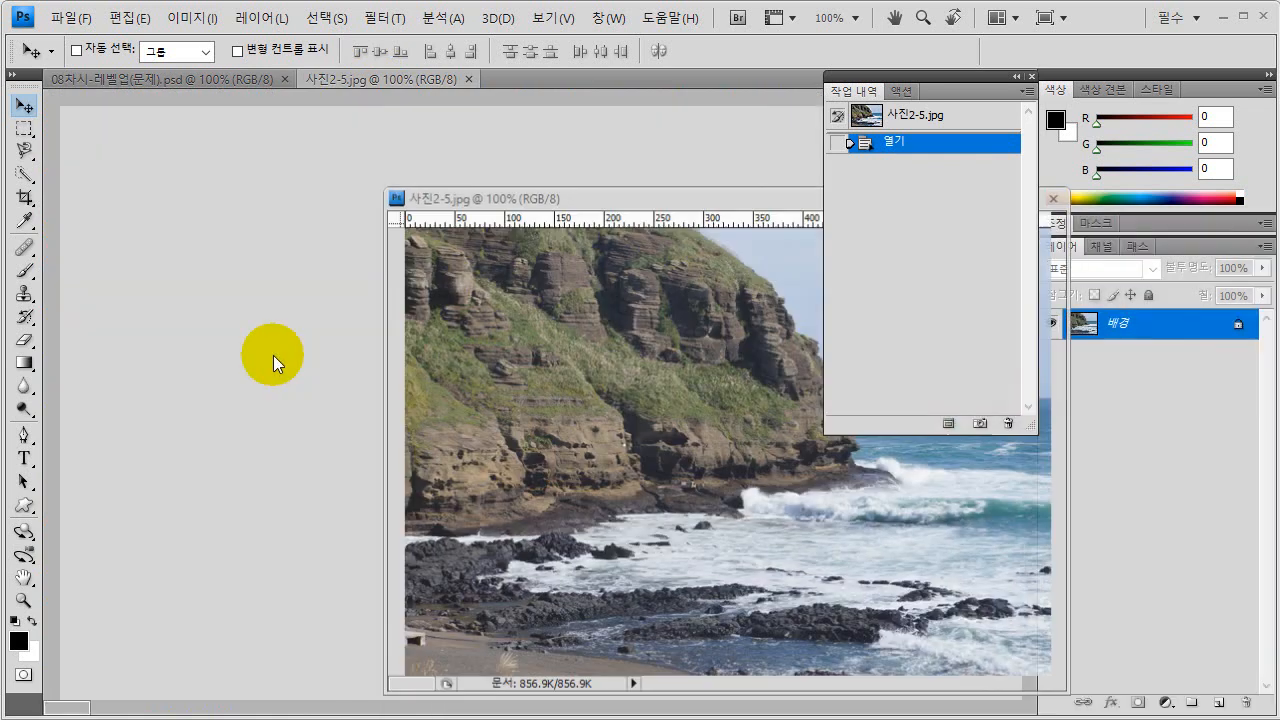
- Float 사진2-5.jpg and 08차시-레벨업(문제).psd as separate document windows and arrange them so both are visible
{"action": "left_click_drag", "start_coordinate": [491, 197], "coordinate": [491, 197]}
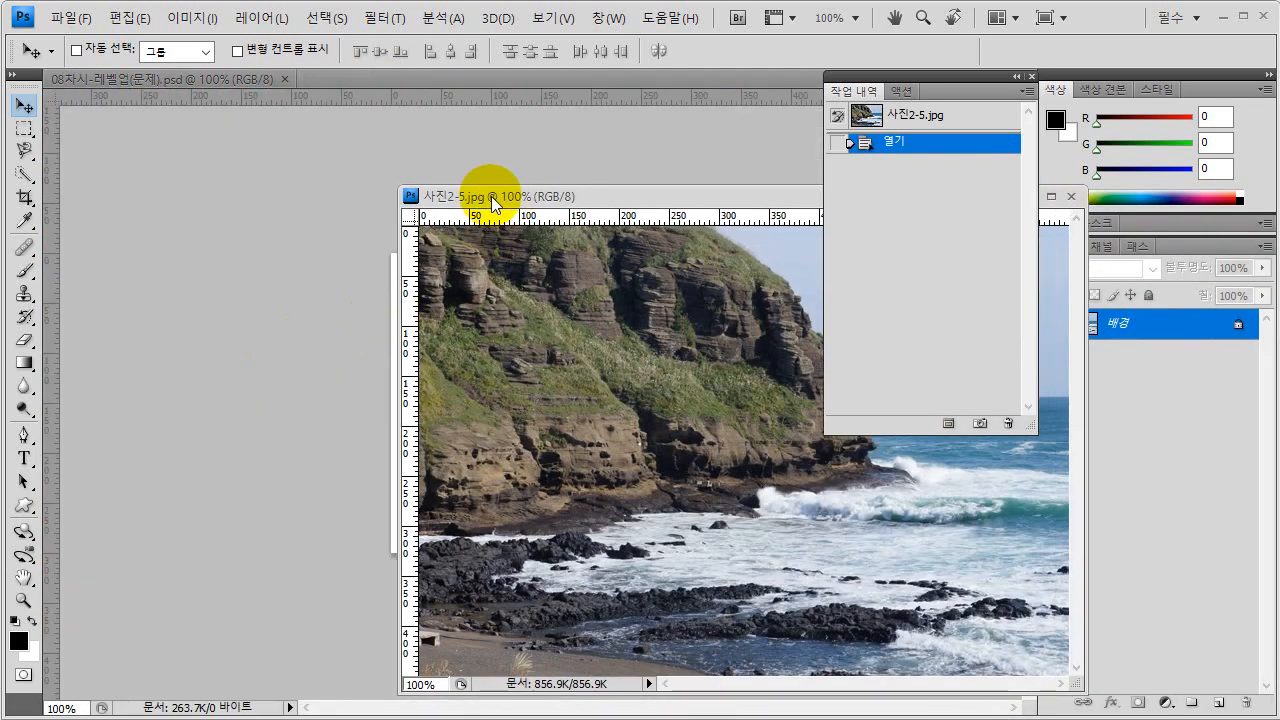
{"action": "left_click", "coordinate": [190, 82]}
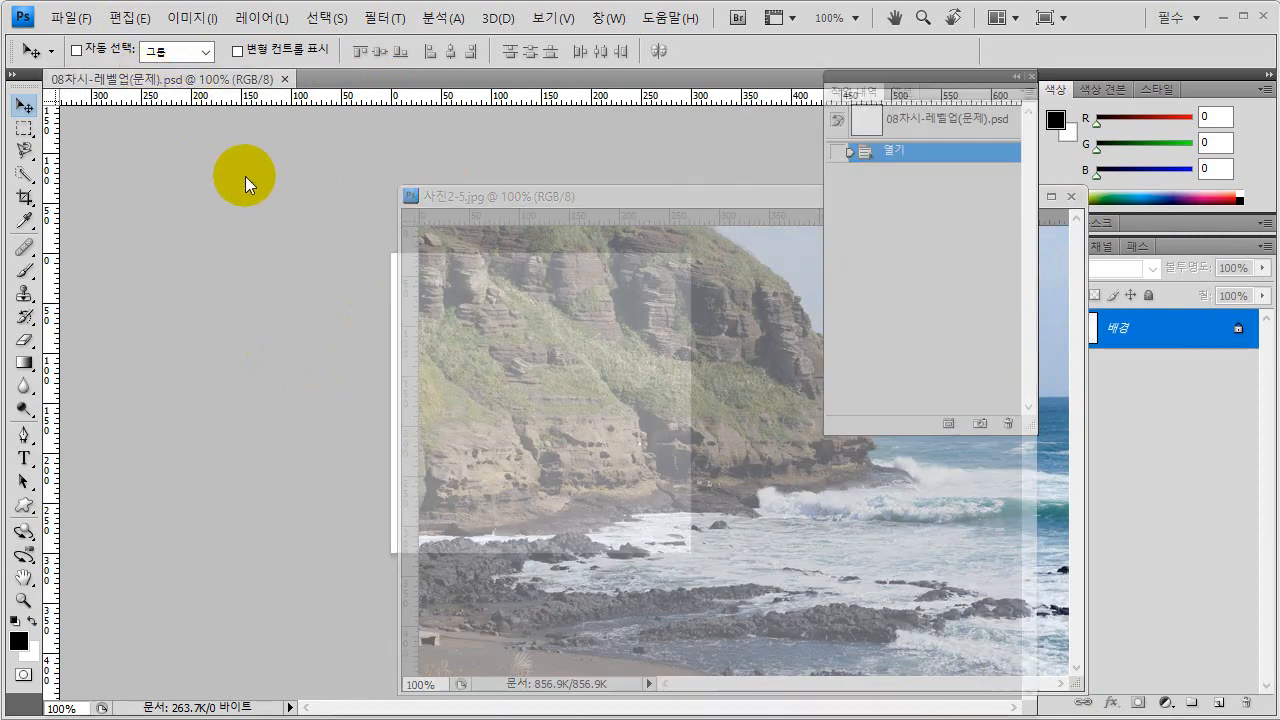
{"action": "left_click_drag", "start_coordinate": [245, 176], "coordinate": [354, 263]}
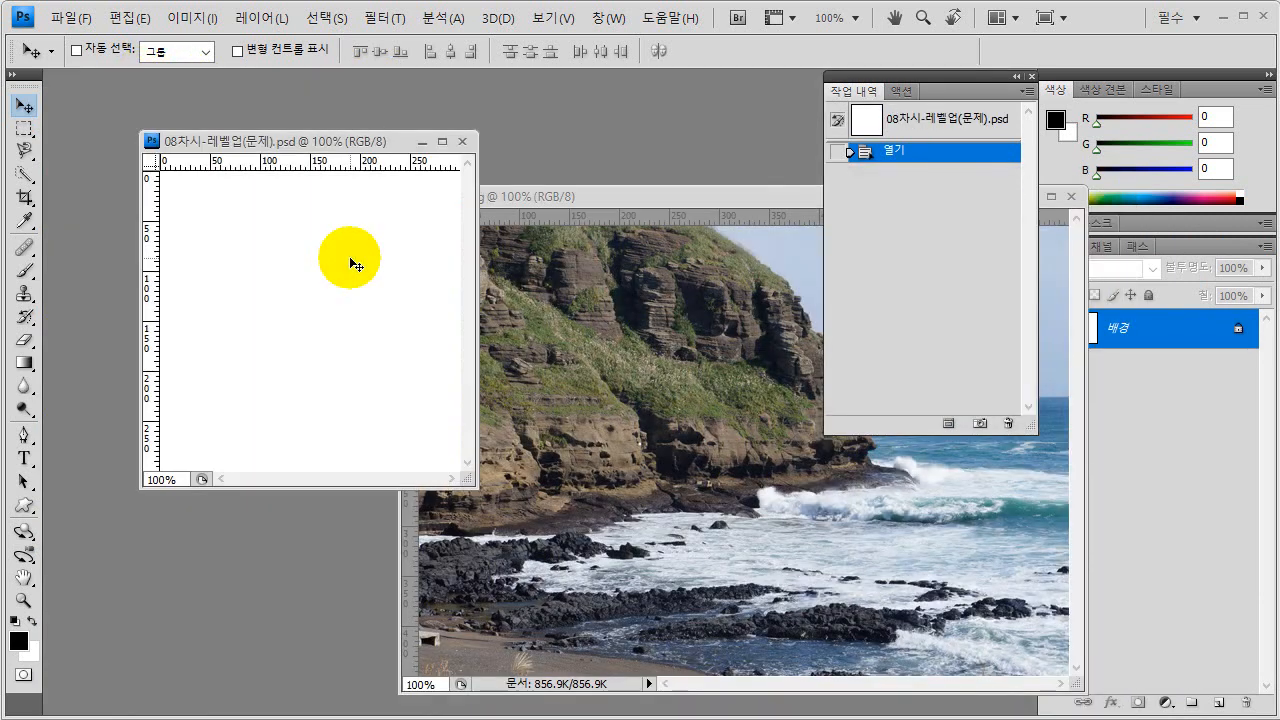
{"action": "left_click_drag", "start_coordinate": [289, 143], "coordinate": [232, 132]}
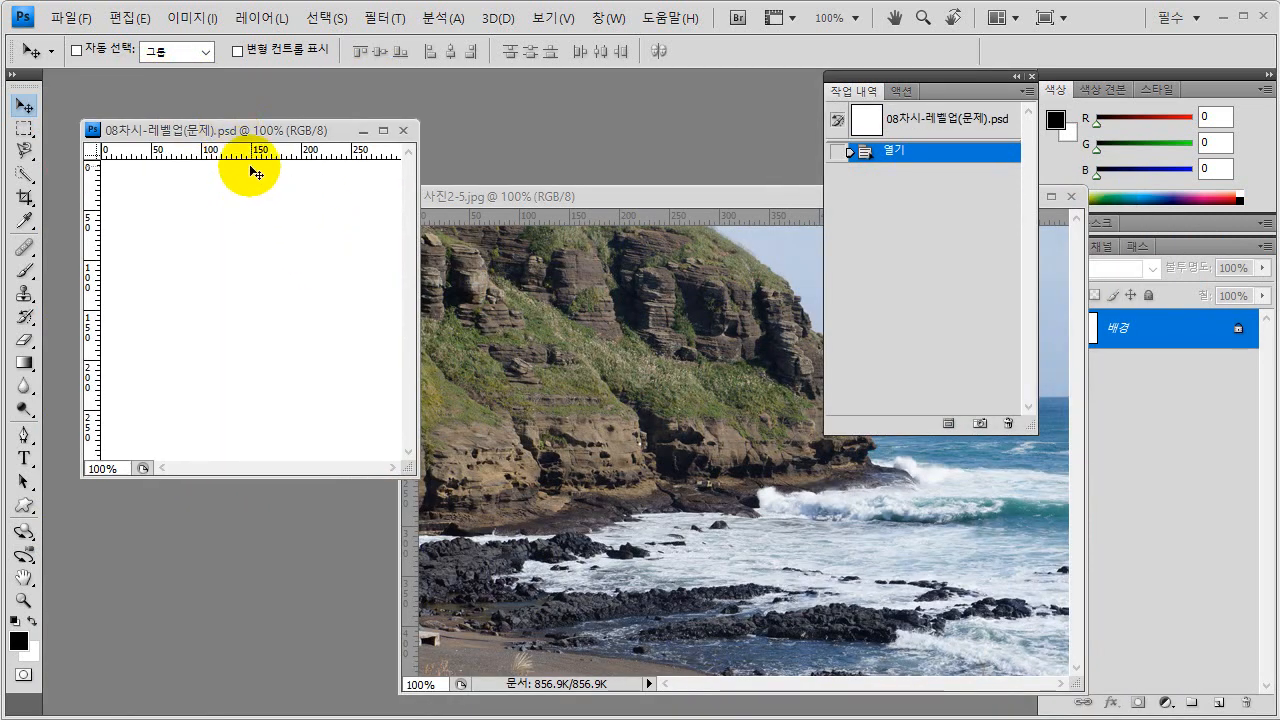
- Resize the canvas of 08차시-레벨업(문제).psd to 650 × 350 pixels and enlarge its window around the canvas
{"action": "left_click", "coordinate": [199, 19]}
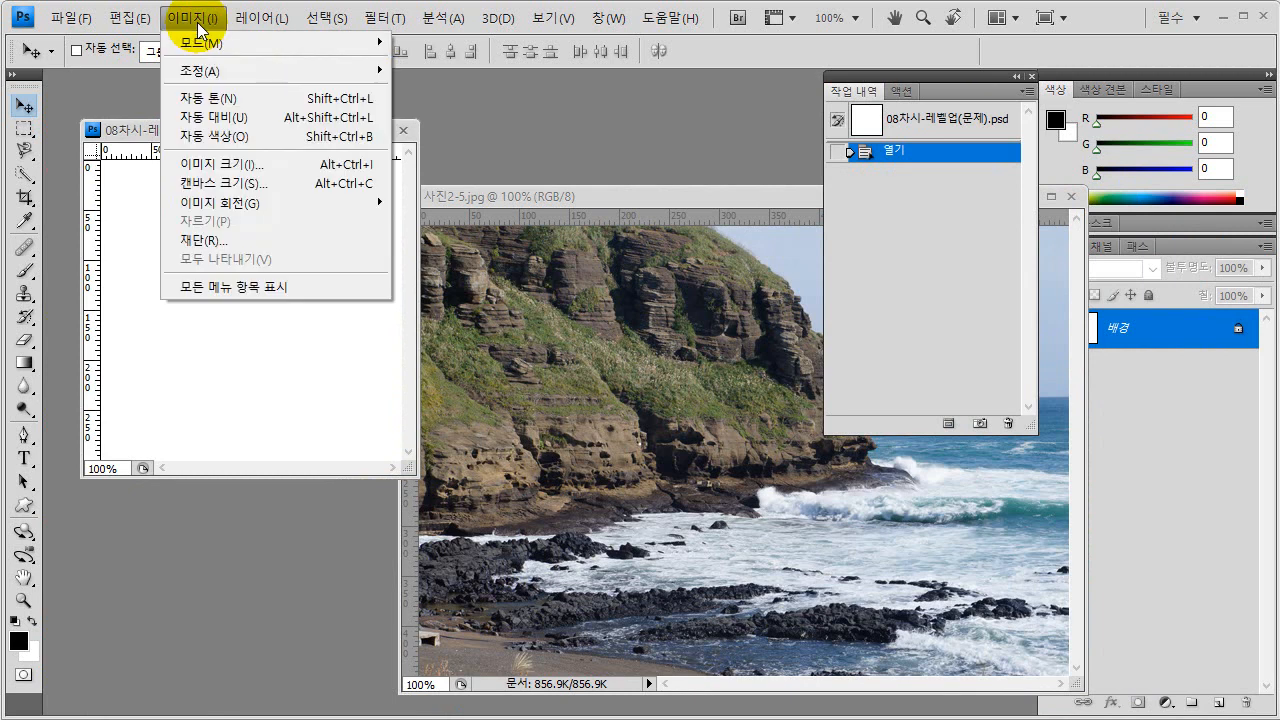
{"action": "left_click", "coordinate": [218, 186]}
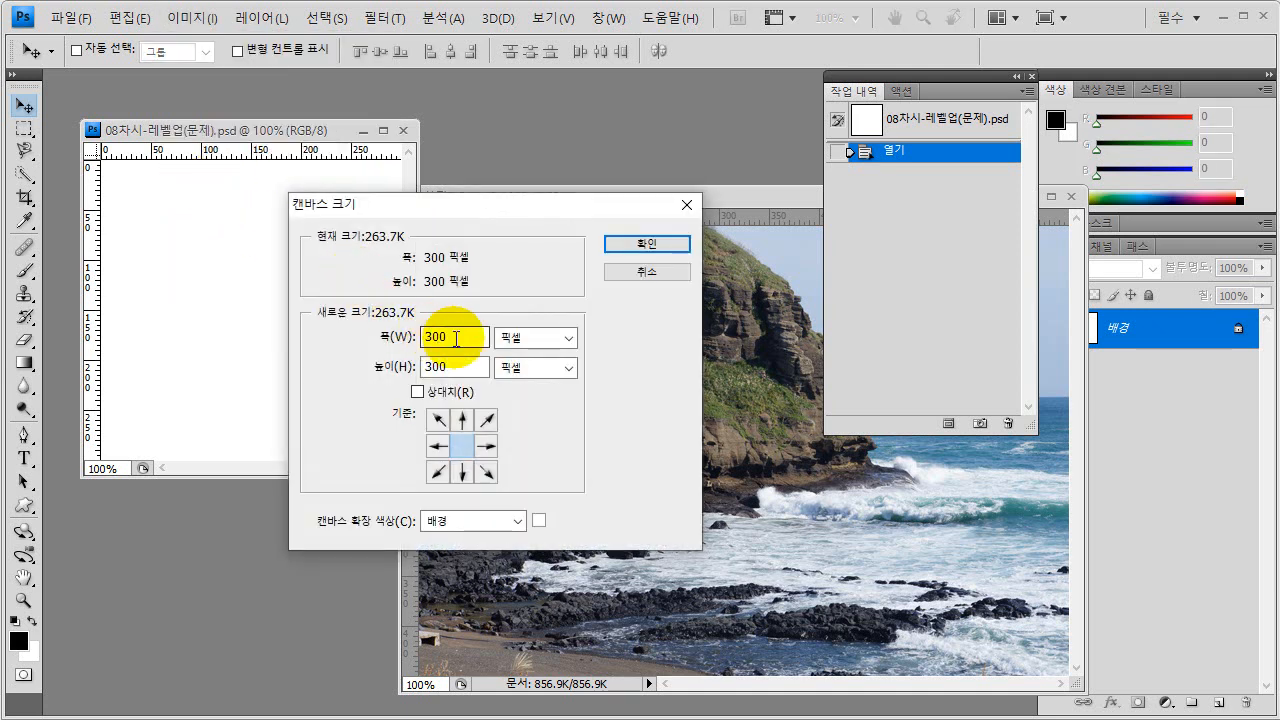
{"action": "double_click", "coordinate": [443, 336]}
{"action": "type", "text": "650"}
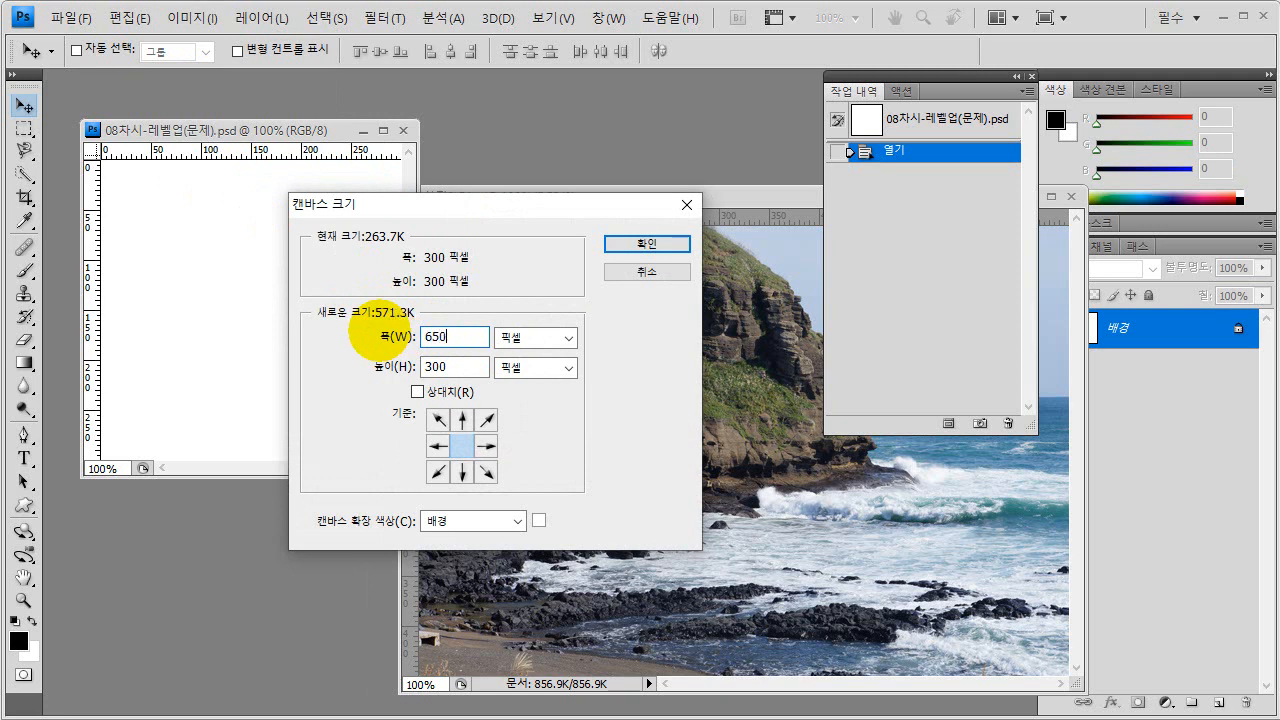
{"action": "double_click", "coordinate": [421, 366]}
{"action": "type", "text": "350"}
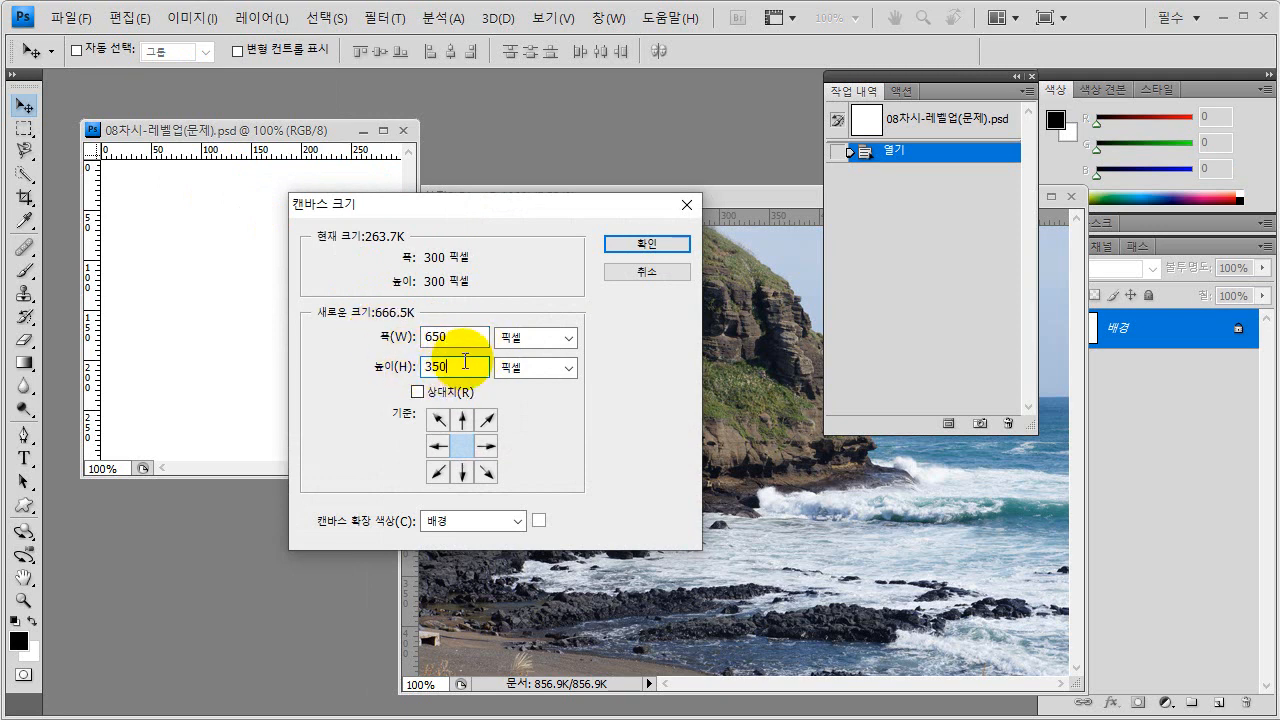
{"action": "left_click", "coordinate": [441, 367]}
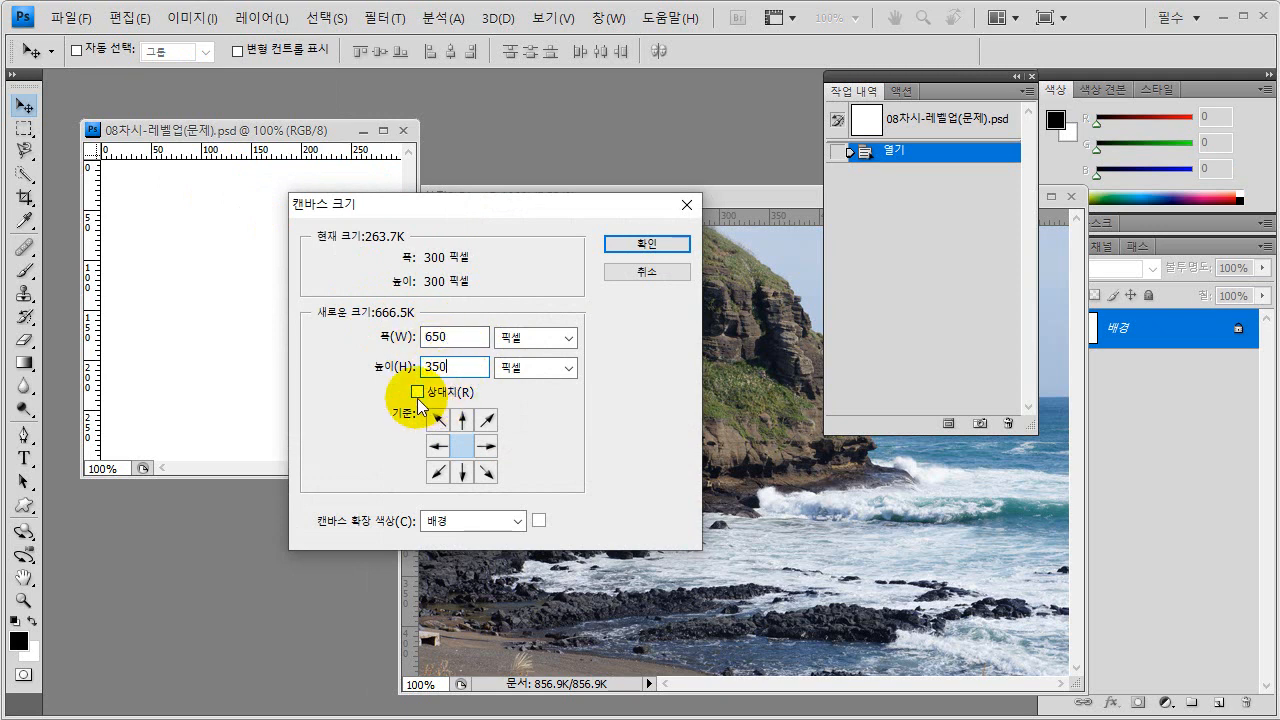
{"action": "left_click", "coordinate": [647, 249]}
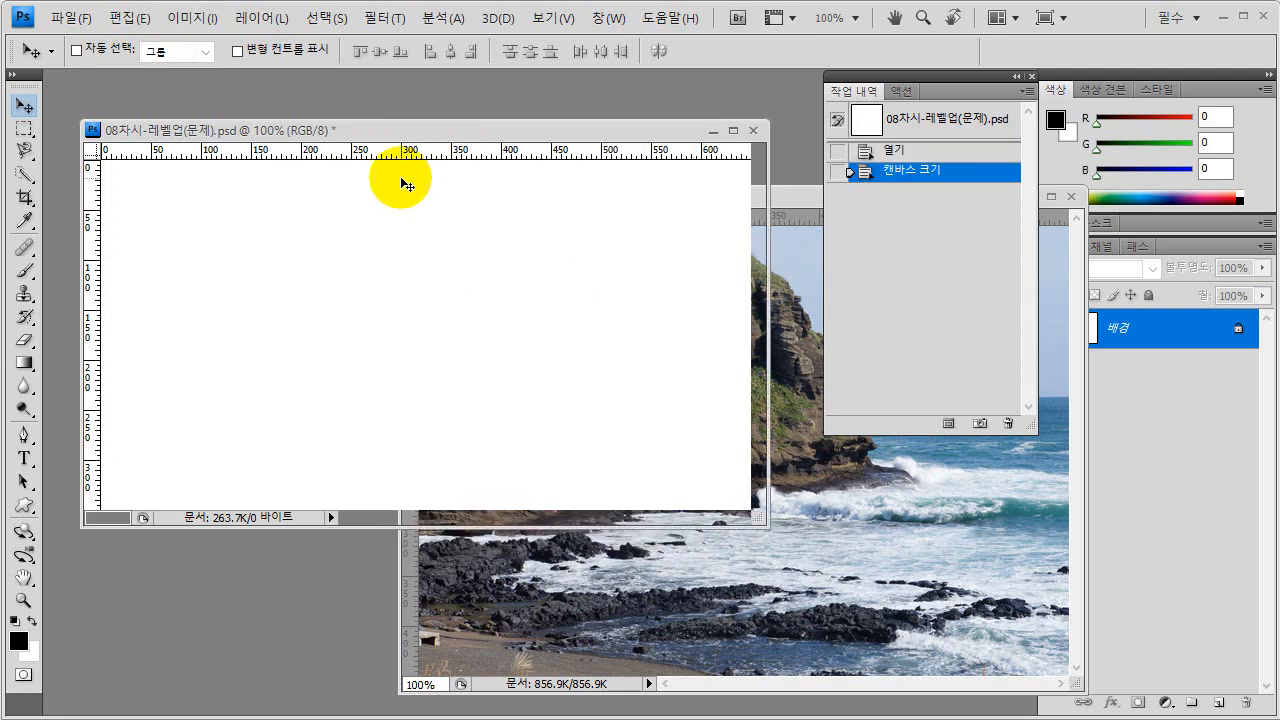
{"action": "left_click_drag", "start_coordinate": [365, 131], "coordinate": [354, 120]}
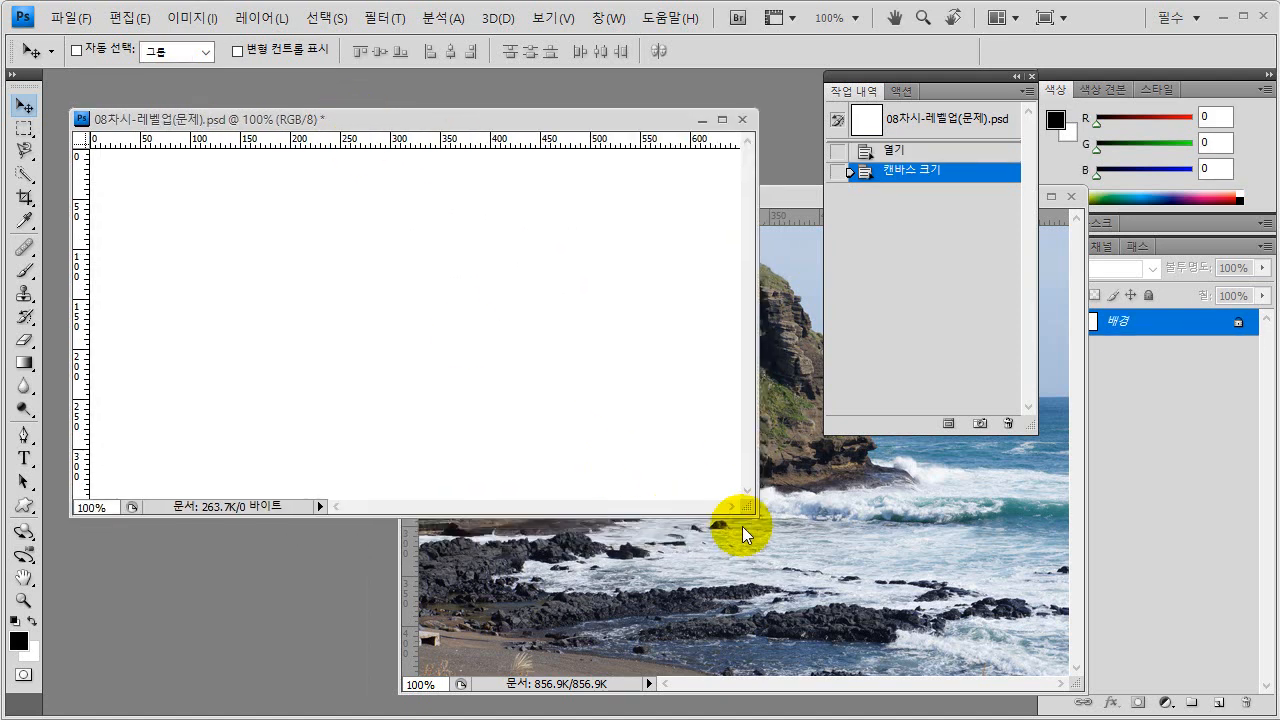
{"action": "left_click_drag", "start_coordinate": [752, 515], "coordinate": [810, 584]}
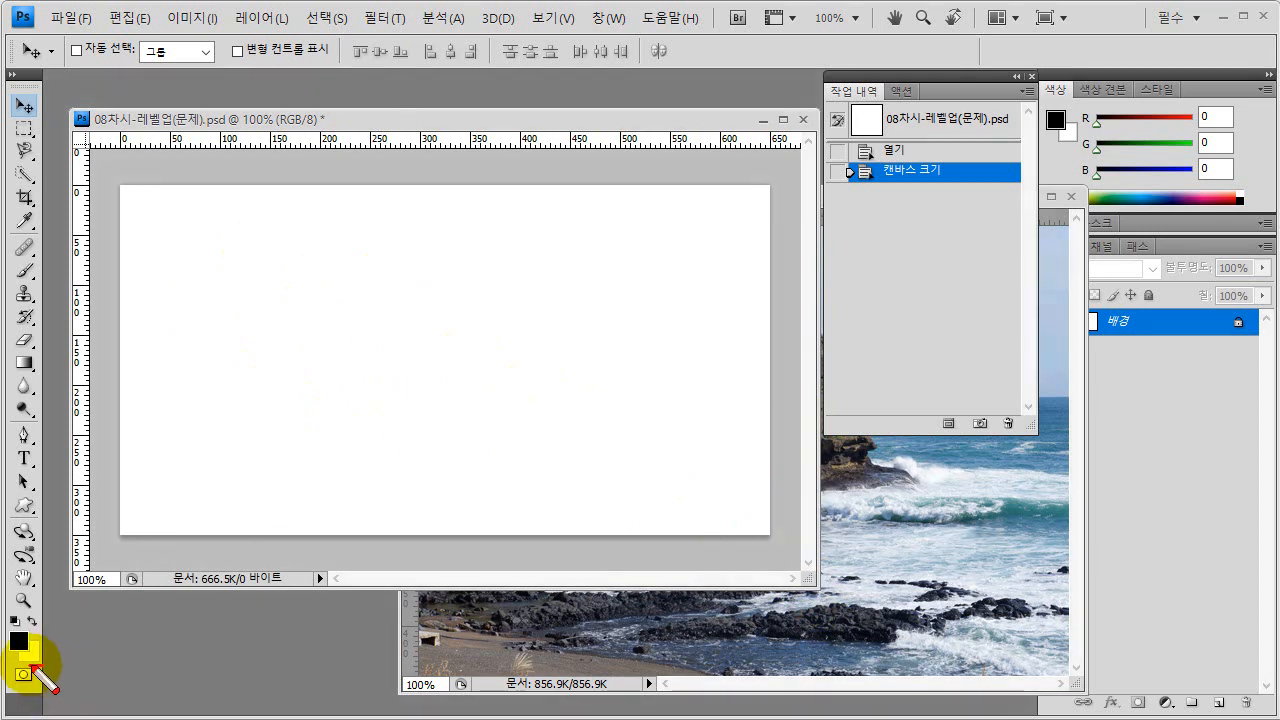
{"action": "left_click", "coordinate": [18, 637]}
{"action": "mouse_move", "coordinate": [20, 634]}
{"action": "left_mouse_down"}
{"action": "mouse_move", "coordinate": [149, 560]}
{"action": "mouse_move", "coordinate": [173, 530]}
{"action": "mouse_move", "coordinate": [168, 542]}
{"action": "mouse_move", "coordinate": [197, 548]}
{"action": "mouse_move", "coordinate": [193, 558]}
{"action": "mouse_move", "coordinate": [202, 524]}
{"action": "mouse_move", "coordinate": [231, 517]}
{"action": "mouse_move", "coordinate": [246, 557]}
{"action": "mouse_move", "coordinate": [238, 546]}
{"action": "mouse_move", "coordinate": [308, 545]}
{"action": "left_mouse_up"}
{"action": "mouse_move", "coordinate": [42, 656]}
{"action": "left_mouse_down"}
{"action": "mouse_move", "coordinate": [170, 675]}
{"action": "mouse_move", "coordinate": [176, 641]}
{"action": "mouse_move", "coordinate": [193, 667]}
{"action": "mouse_move", "coordinate": [206, 637]}
{"action": "mouse_move", "coordinate": [228, 665]}
{"action": "mouse_move", "coordinate": [270, 627]}
{"action": "mouse_move", "coordinate": [287, 659]}
{"action": "left_mouse_up"}
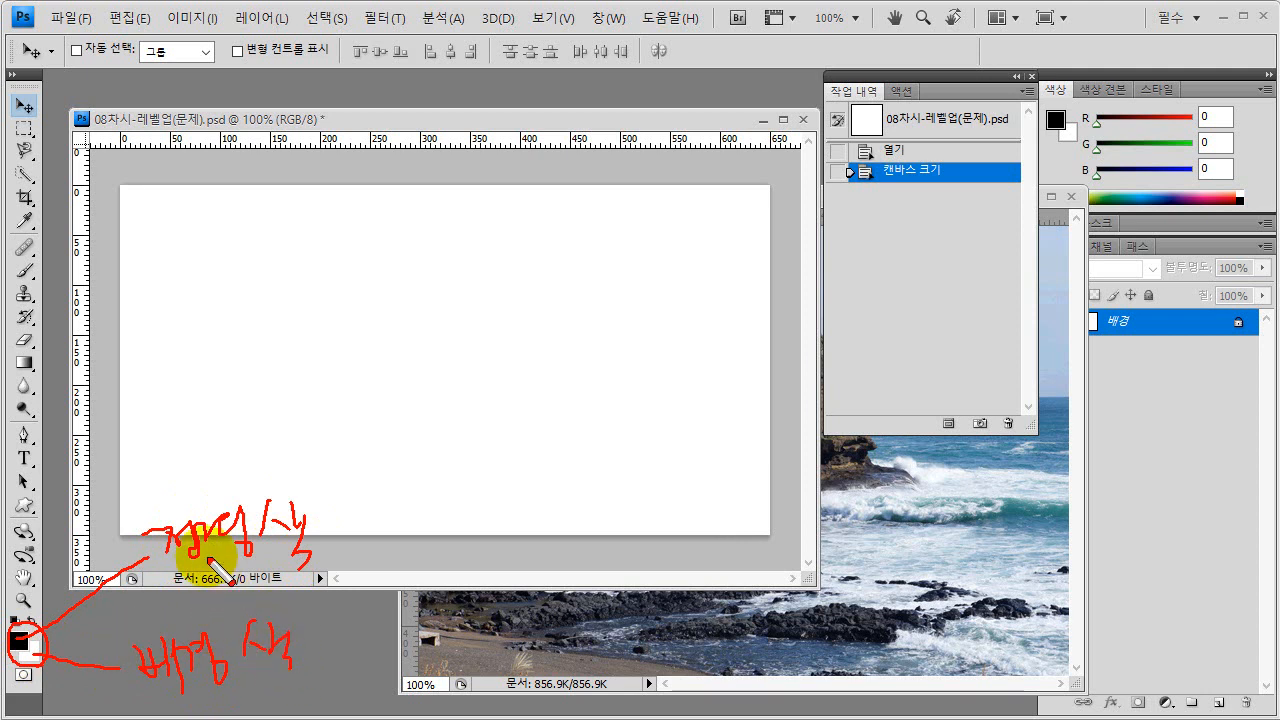
{"action": "left_click_drag", "start_coordinate": [160, 556], "coordinate": [345, 547]}
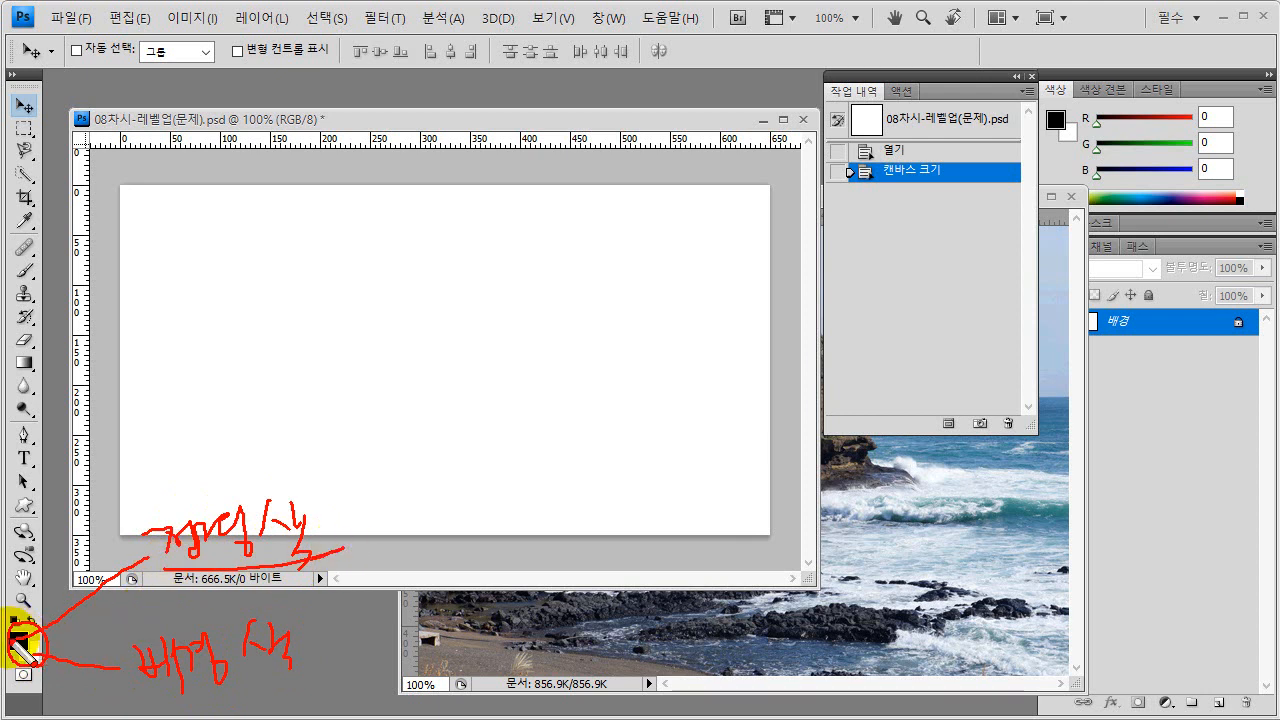
{"action": "mouse_move", "coordinate": [160, 420]}
{"action": "left_mouse_down"}
{"action": "mouse_move", "coordinate": [160, 451]}
{"action": "mouse_move", "coordinate": [188, 447]}
{"action": "mouse_move", "coordinate": [195, 428]}
{"action": "mouse_move", "coordinate": [187, 456]}
{"action": "mouse_move", "coordinate": [254, 463]}
{"action": "left_mouse_up"}
{"action": "left_click_drag", "start_coordinate": [282, 429], "coordinate": [279, 464]}
{"action": "left_click_drag", "start_coordinate": [286, 446], "coordinate": [299, 455]}
{"action": "mouse_move", "coordinate": [301, 430]}
{"action": "left_mouse_down"}
{"action": "mouse_move", "coordinate": [304, 456]}
{"action": "mouse_move", "coordinate": [321, 456]}
{"action": "left_mouse_up"}
{"action": "mouse_move", "coordinate": [305, 463]}
{"action": "left_mouse_down"}
{"action": "mouse_move", "coordinate": [322, 488]}
{"action": "mouse_move", "coordinate": [242, 513]}
{"action": "mouse_move", "coordinate": [108, 408]}
{"action": "mouse_move", "coordinate": [377, 403]}
{"action": "mouse_move", "coordinate": [383, 517]}
{"action": "left_mouse_up"}
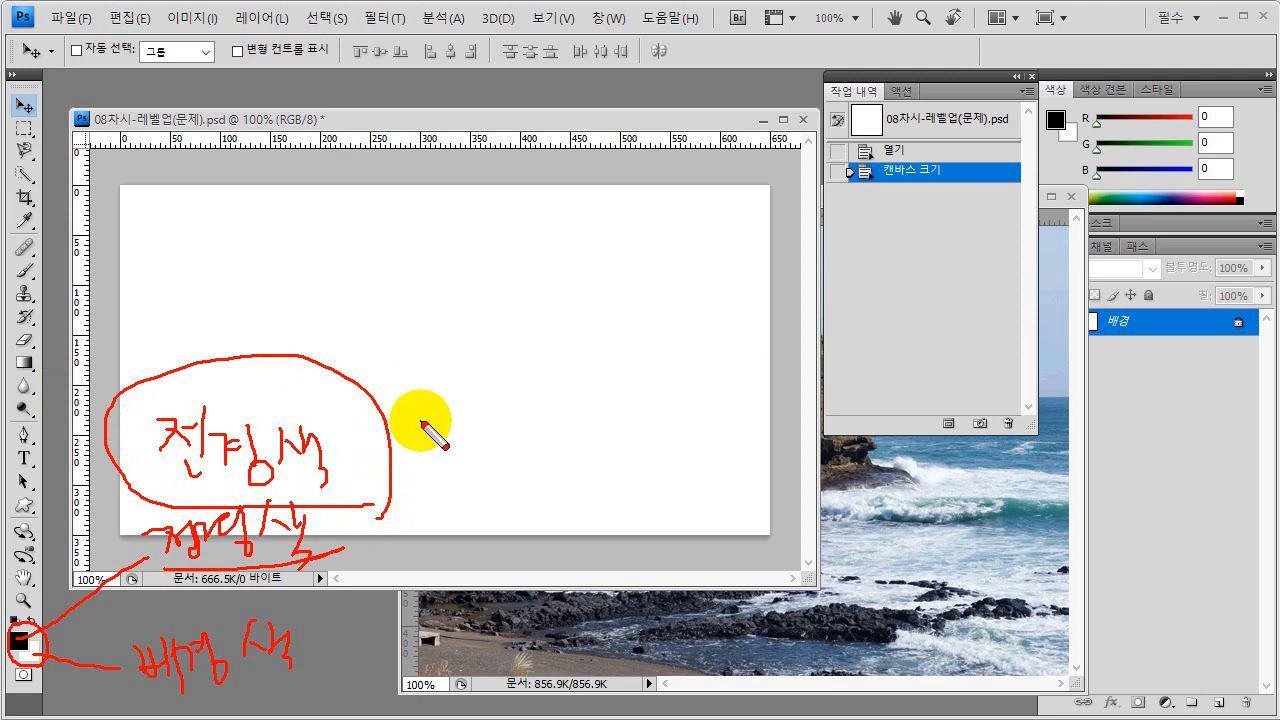
{"action": "mouse_move", "coordinate": [437, 441]}
{"action": "left_mouse_down"}
{"action": "mouse_move", "coordinate": [419, 492]}
{"action": "mouse_move", "coordinate": [446, 490]}
{"action": "left_mouse_up"}
{"action": "mouse_move", "coordinate": [466, 448]}
{"action": "left_mouse_down"}
{"action": "mouse_move", "coordinate": [599, 475]}
{"action": "mouse_move", "coordinate": [591, 505]}
{"action": "mouse_move", "coordinate": [641, 498]}
{"action": "left_mouse_up"}
{"action": "left_click_drag", "start_coordinate": [646, 450], "coordinate": [649, 509]}
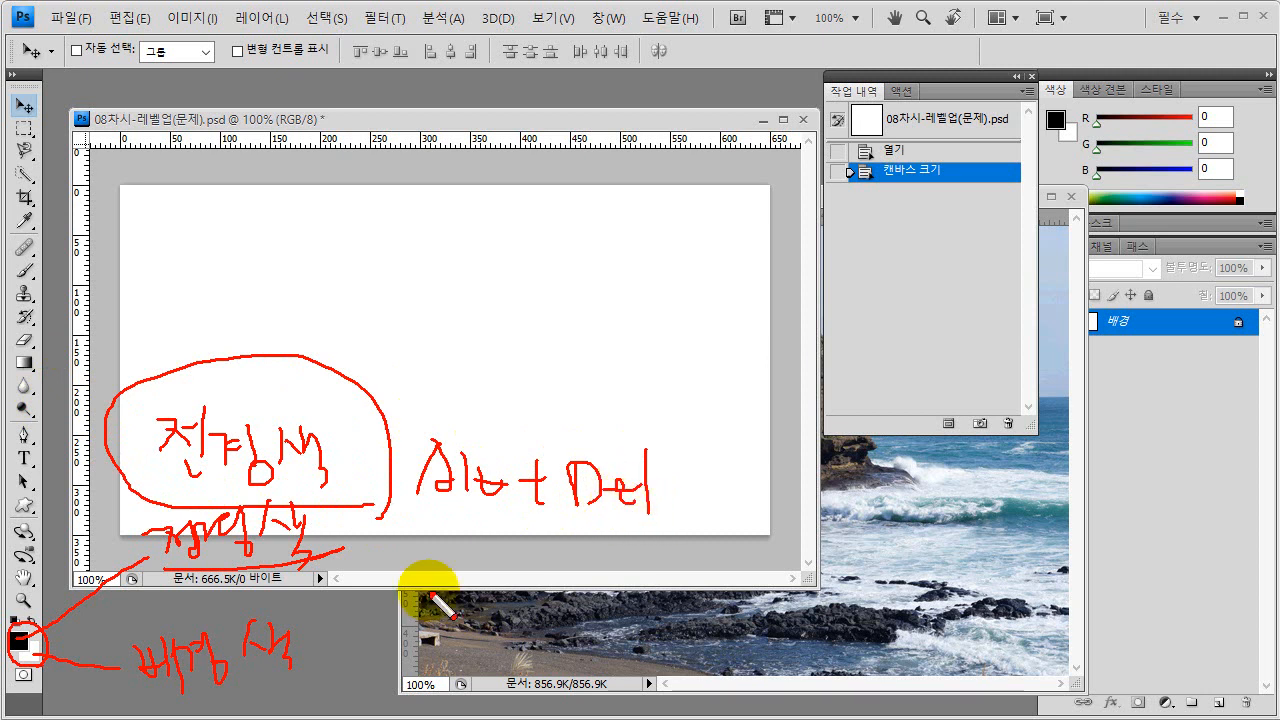
{"action": "left_click_drag", "start_coordinate": [208, 687], "coordinate": [280, 684]}
{"action": "mouse_move", "coordinate": [440, 602]}
{"action": "left_mouse_down"}
{"action": "mouse_move", "coordinate": [445, 632]}
{"action": "mouse_move", "coordinate": [494, 604]}
{"action": "left_mouse_up"}
{"action": "mouse_move", "coordinate": [503, 588]}
{"action": "left_mouse_down"}
{"action": "mouse_move", "coordinate": [549, 631]}
{"action": "mouse_move", "coordinate": [569, 601]}
{"action": "mouse_move", "coordinate": [592, 631]}
{"action": "mouse_move", "coordinate": [627, 614]}
{"action": "mouse_move", "coordinate": [643, 634]}
{"action": "mouse_move", "coordinate": [659, 587]}
{"action": "mouse_move", "coordinate": [666, 634]}
{"action": "left_mouse_up"}
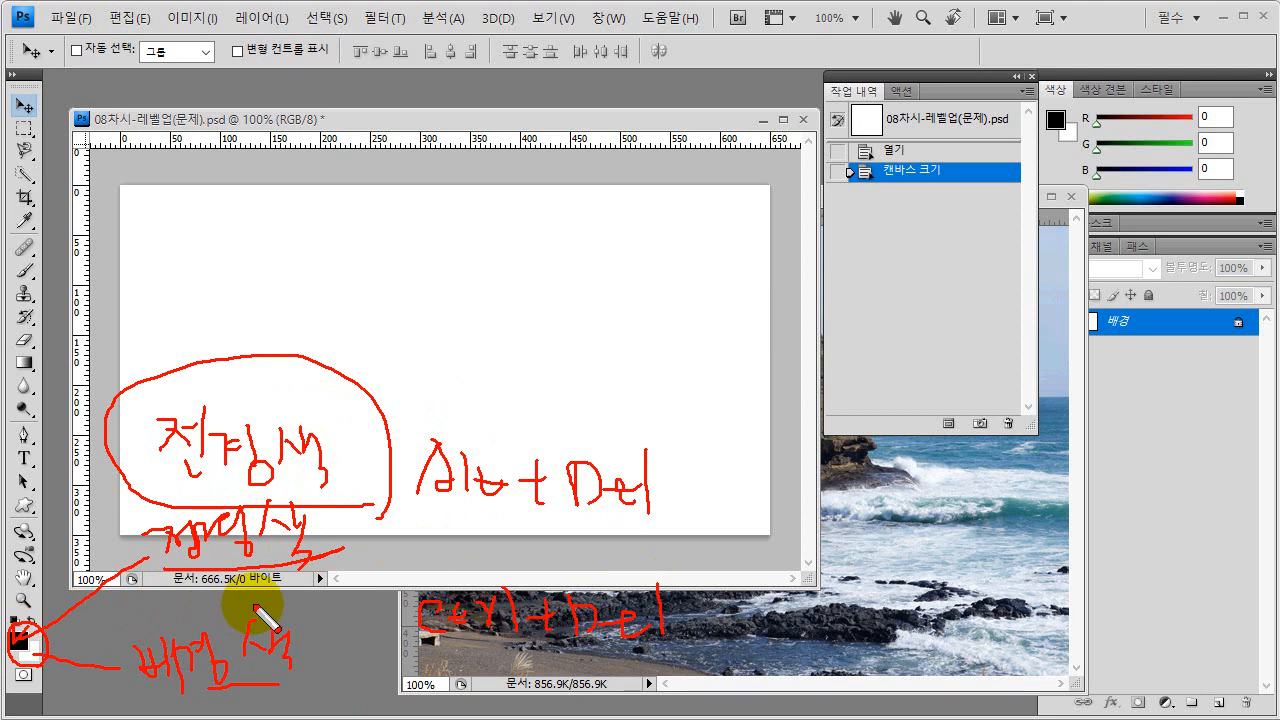
{"action": "key", "text": "Escape"}
- Set the foreground color to #0fa3c3, copying the code from the task instruction slide
{"action": "left_click", "coordinate": [18, 638]}
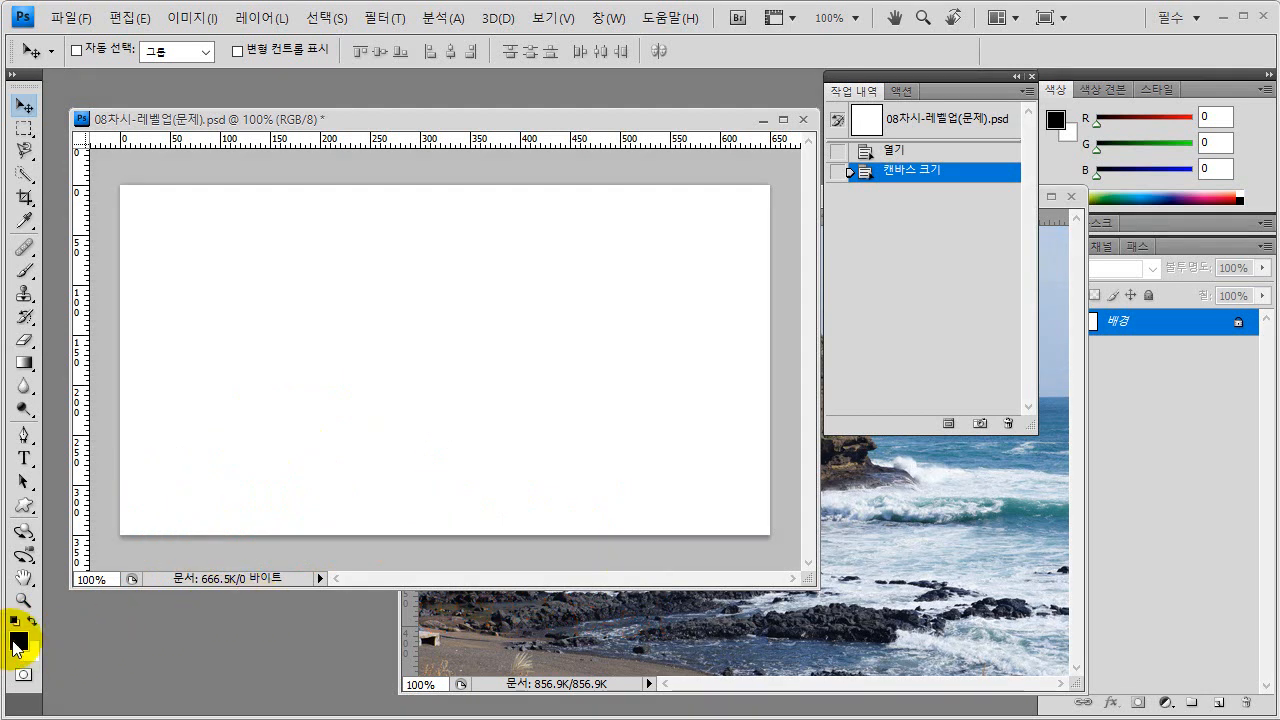
{"action": "left_click_drag", "start_coordinate": [654, 145], "coordinate": [600, 179]}
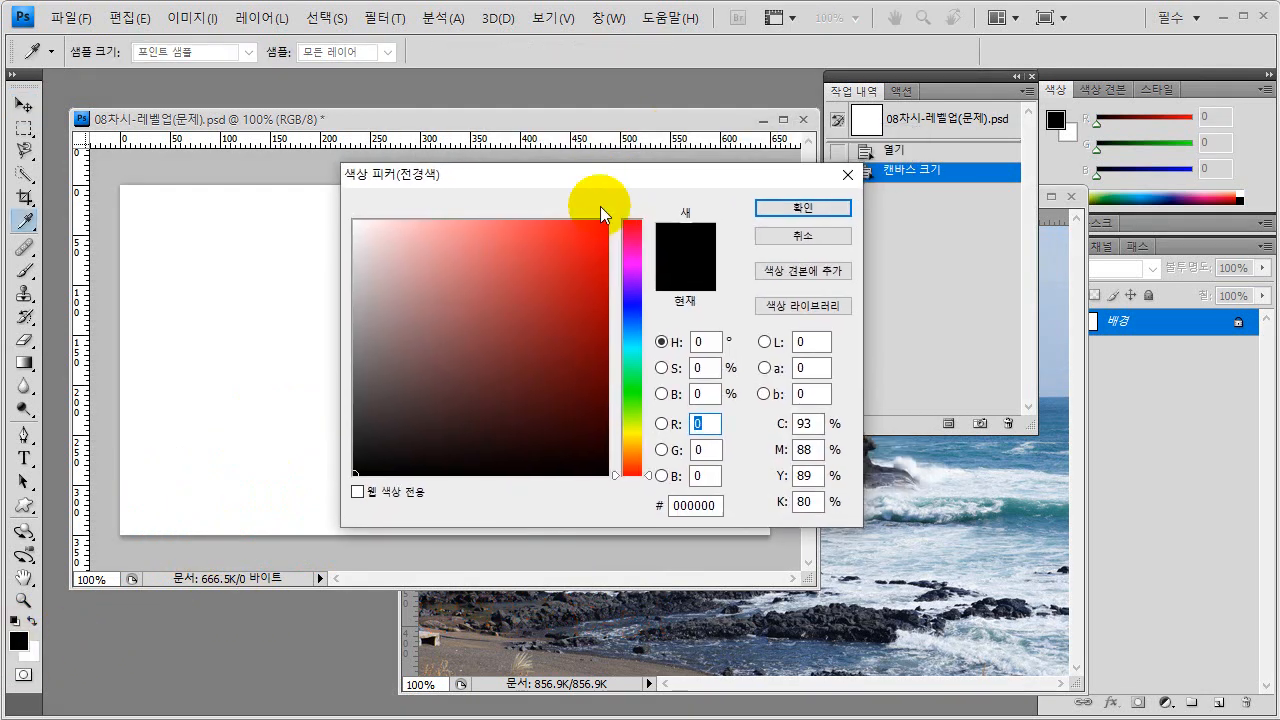
{"action": "left_click", "coordinate": [866, 718]}
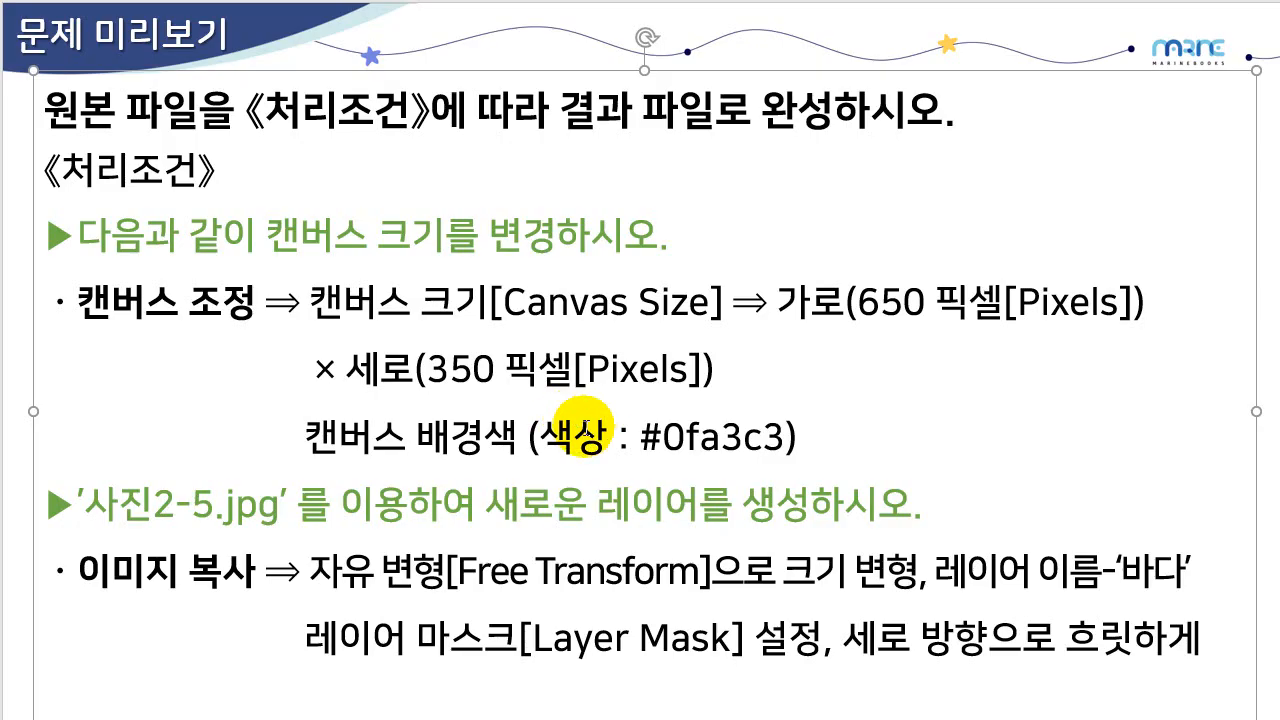
{"action": "mouse_move", "coordinate": [663, 437]}
{"action": "left_mouse_down"}
{"action": "mouse_move", "coordinate": [788, 436]}
{"action": "mouse_move", "coordinate": [664, 434]}
{"action": "left_mouse_up"}
{"action": "key", "text": "ctrl+c"}
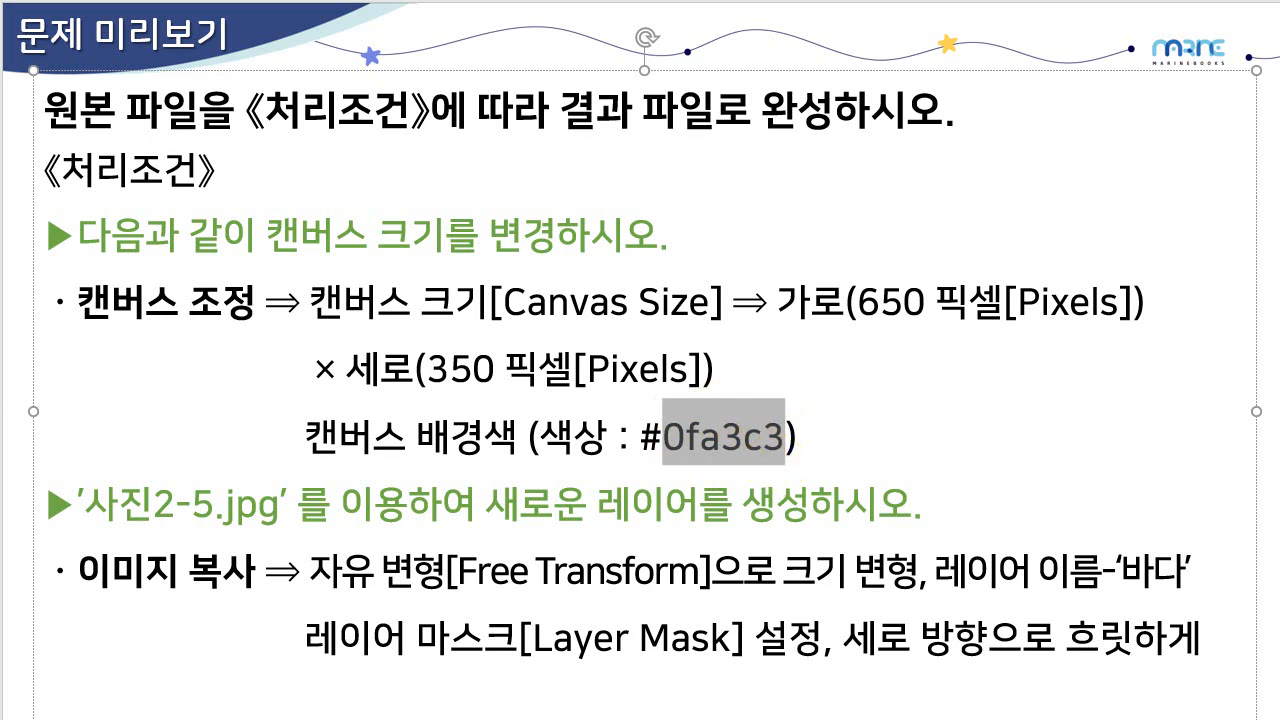
{"action": "key", "text": "alt+Tab"}
{"action": "left_click_drag", "start_coordinate": [718, 506], "coordinate": [682, 523]}
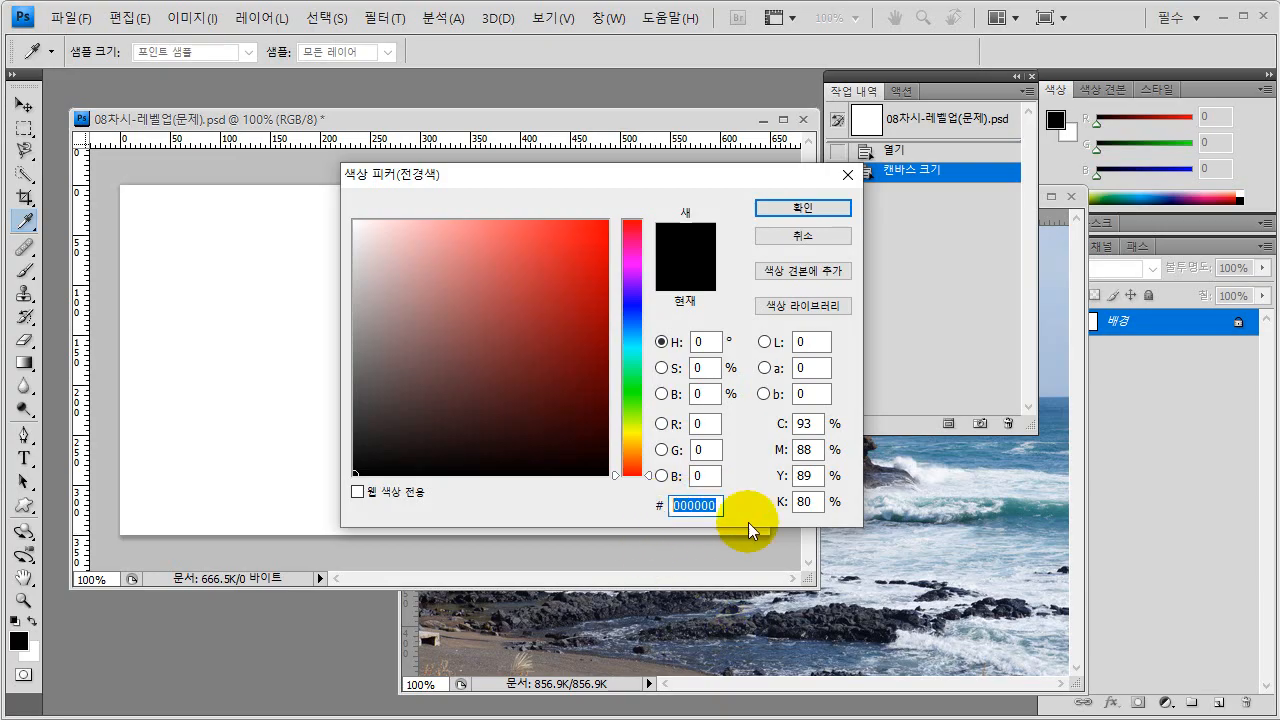
{"action": "key", "text": "ctrl+v"}
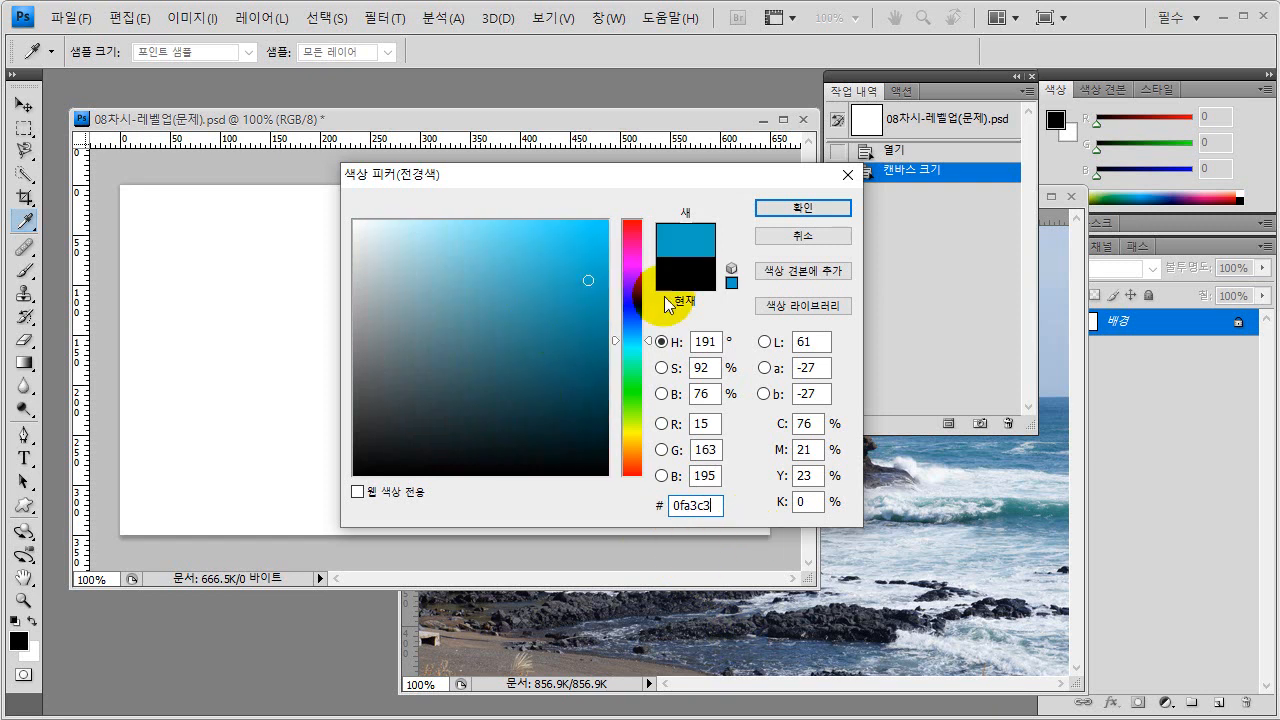
{"action": "left_click", "coordinate": [794, 207]}
{"action": "key", "text": "v"}
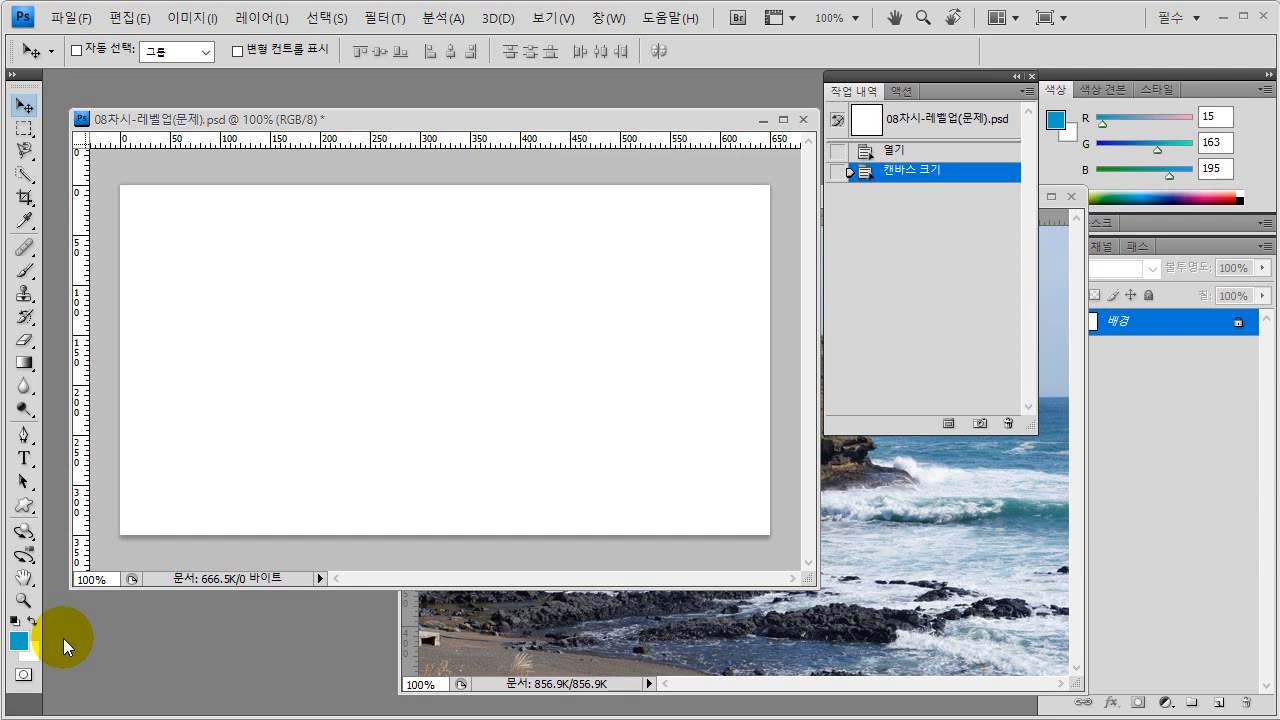
- Fill the white canvas with the blue foreground color using the Paint Bucket, and return to the Move tool
{"action": "left_click", "coordinate": [31, 388]}
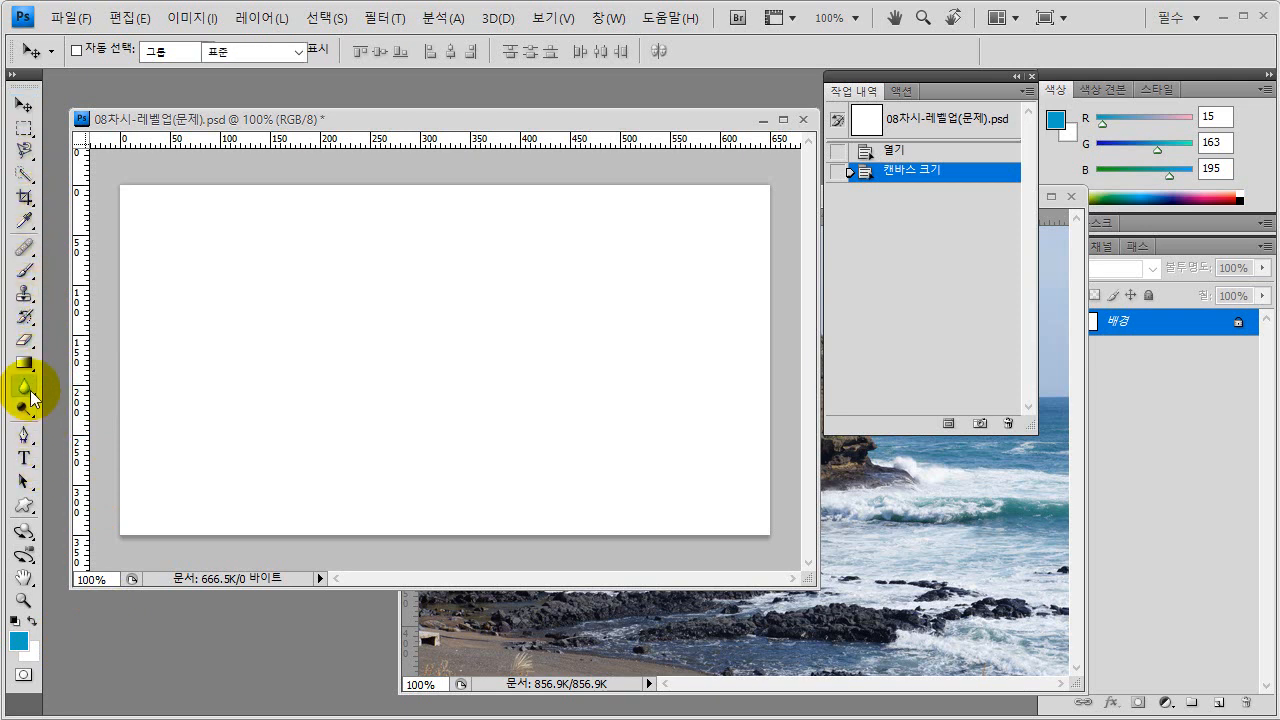
{"action": "left_click", "coordinate": [31, 368]}
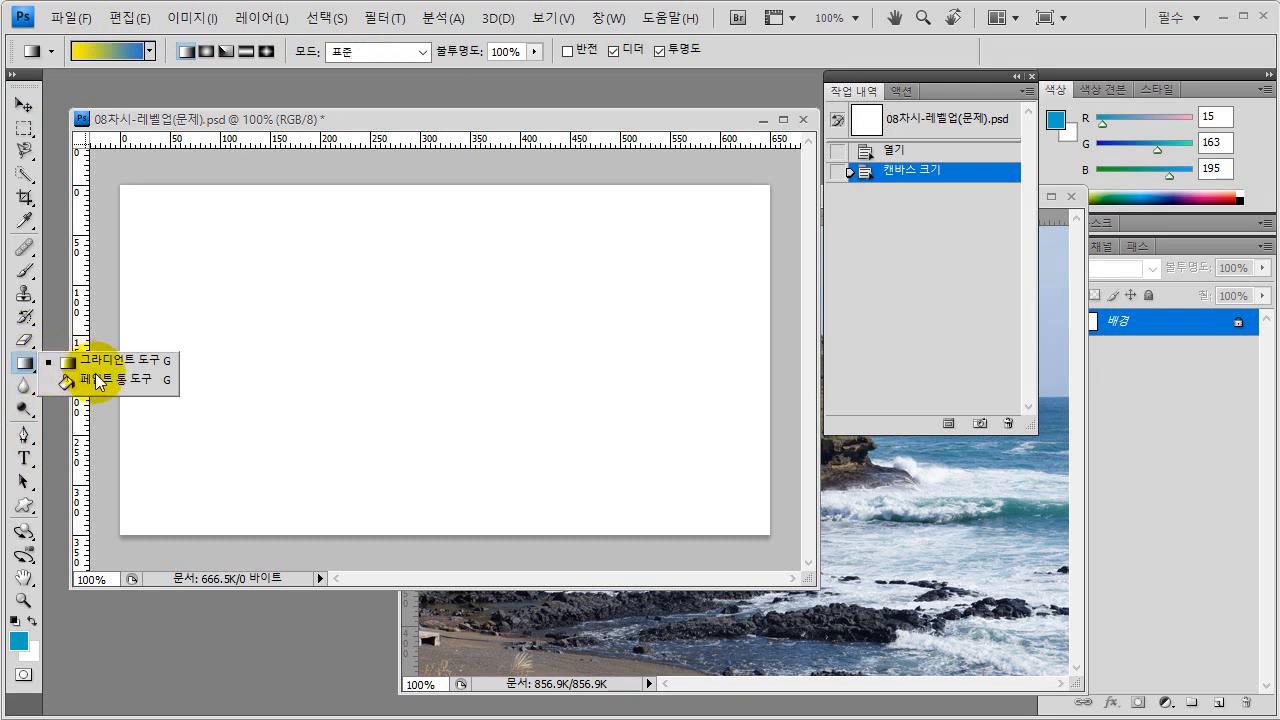
{"action": "key", "text": "ctrl"}
{"action": "key", "text": "ctrl"}
{"action": "left_click", "coordinate": [103, 379]}
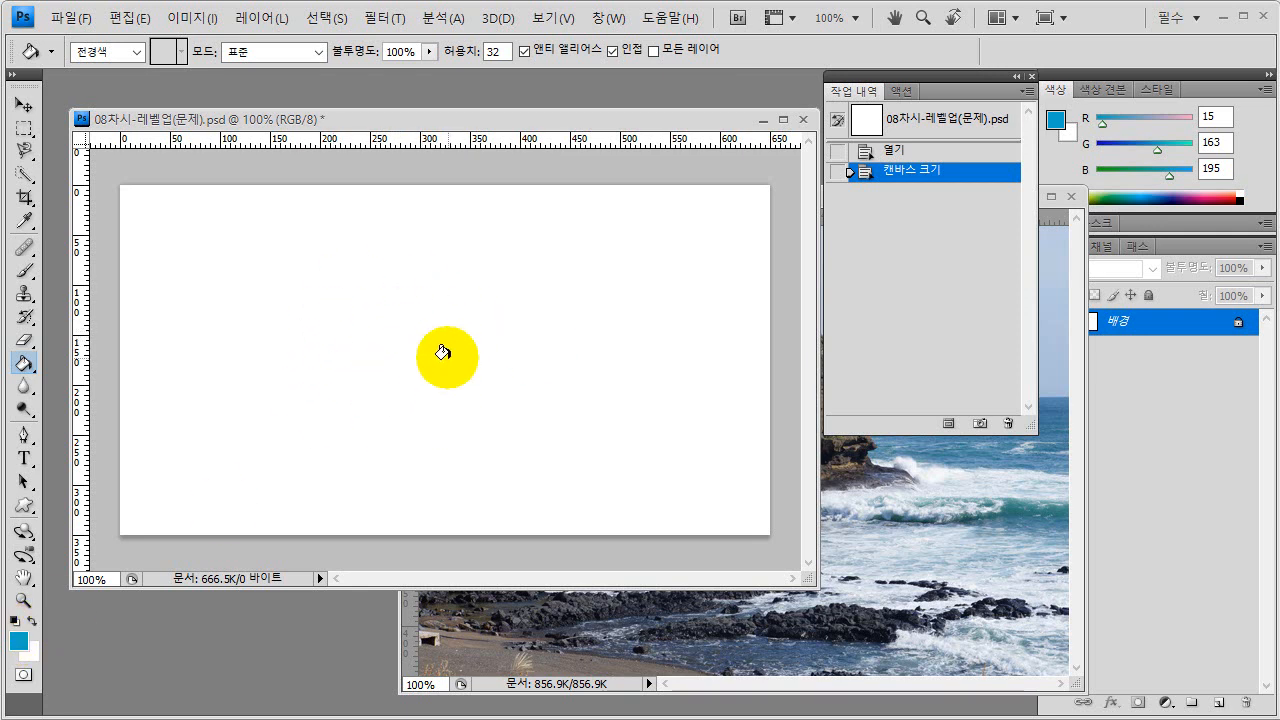
{"action": "left_click", "coordinate": [442, 352]}
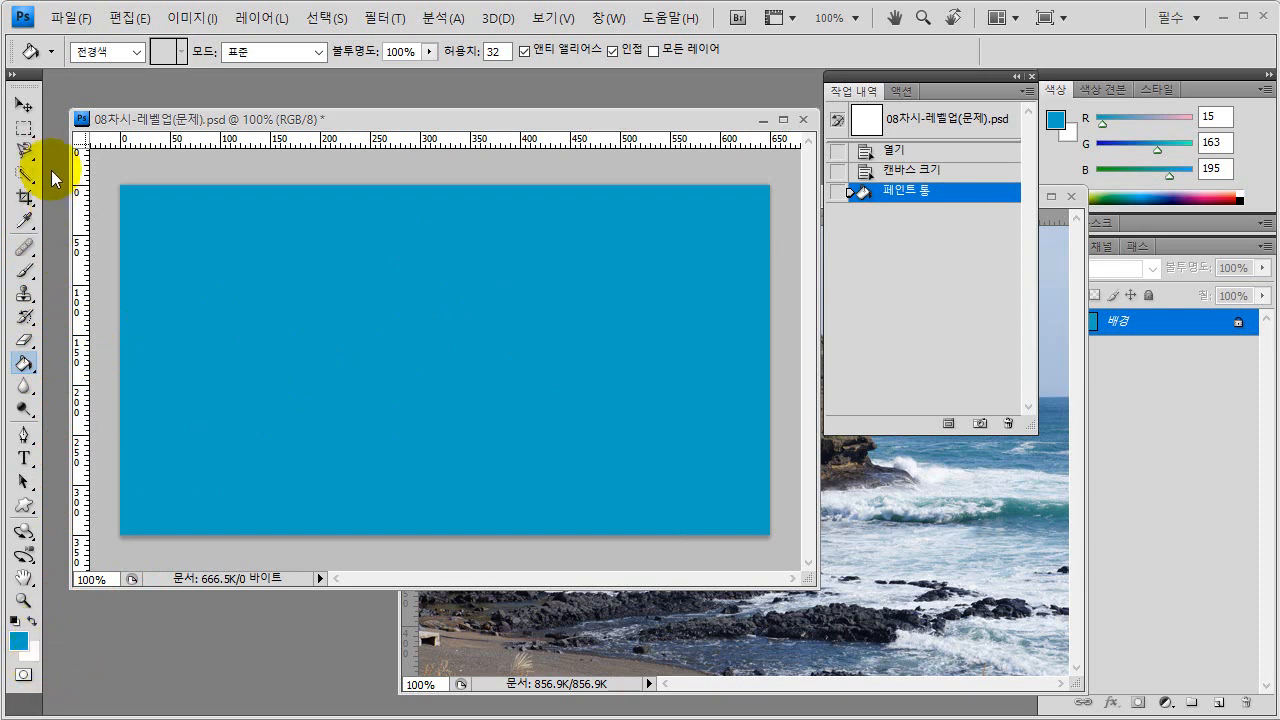
{"action": "left_click", "coordinate": [24, 106]}
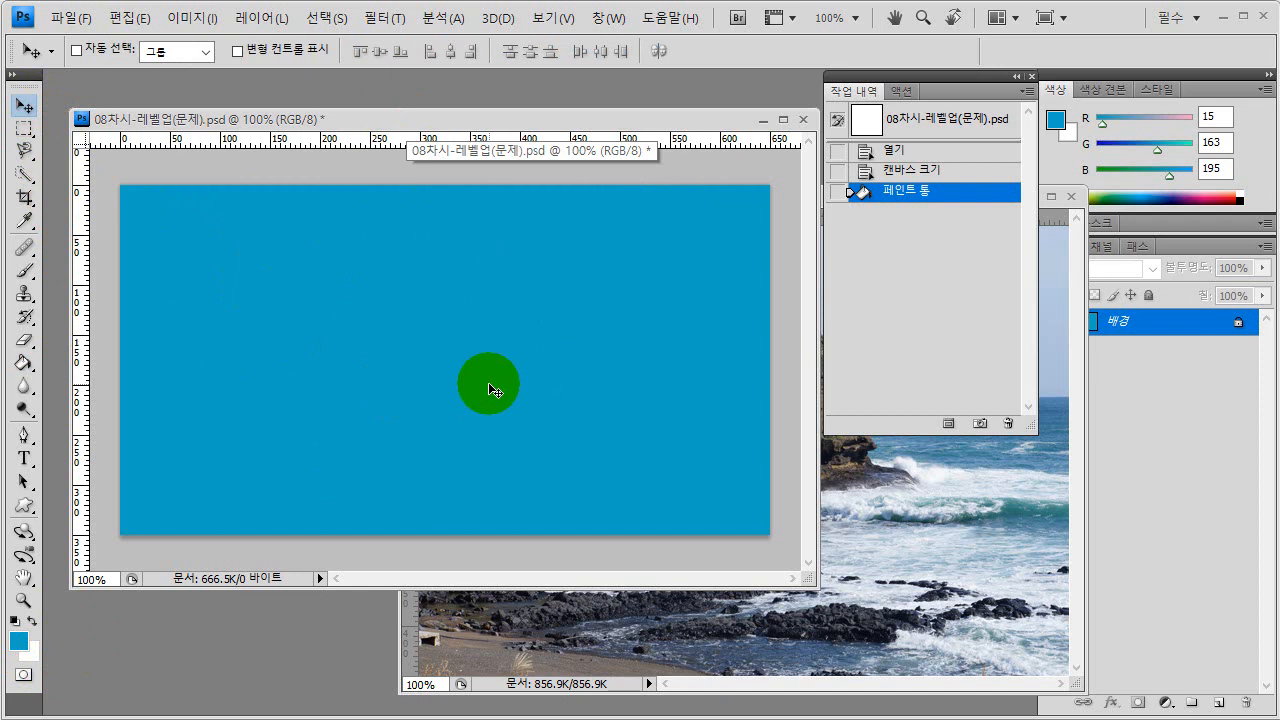
- Fill the background layer with the white background color and refill it with the blue foreground color
{"action": "key", "text": "ctrl+BackSpace"}
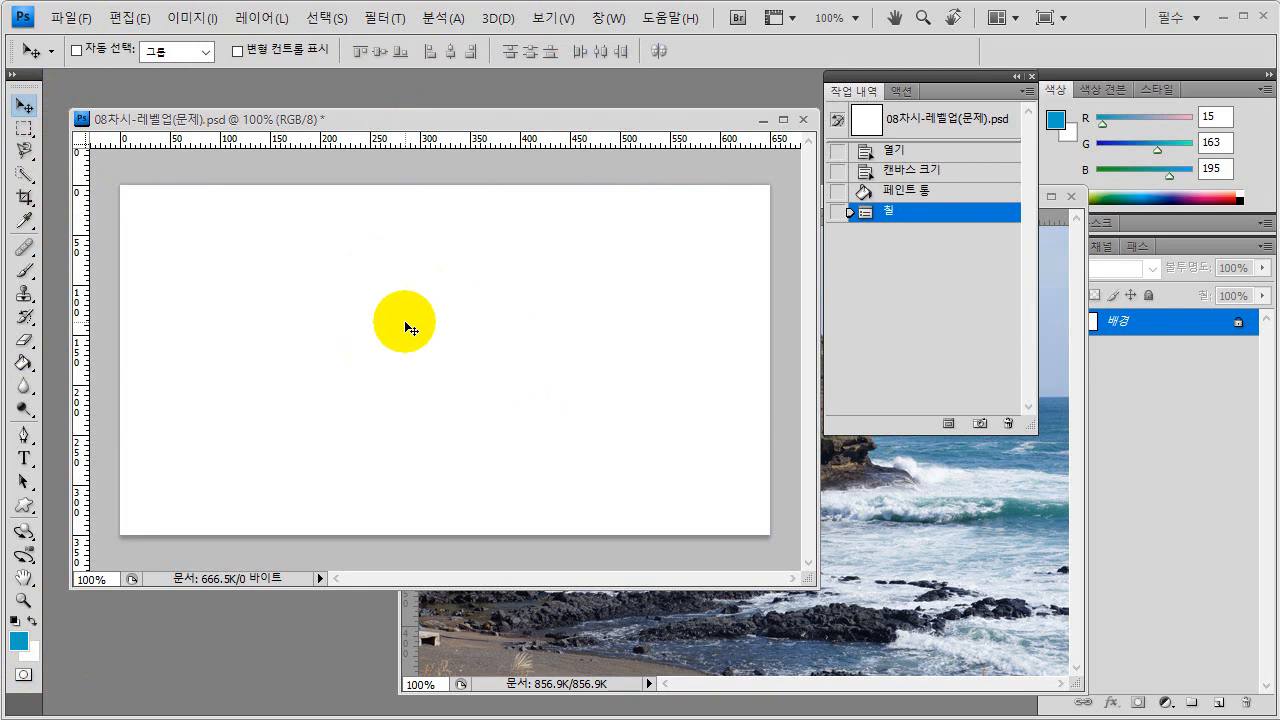
{"action": "key", "text": "alt+BackSpace"}
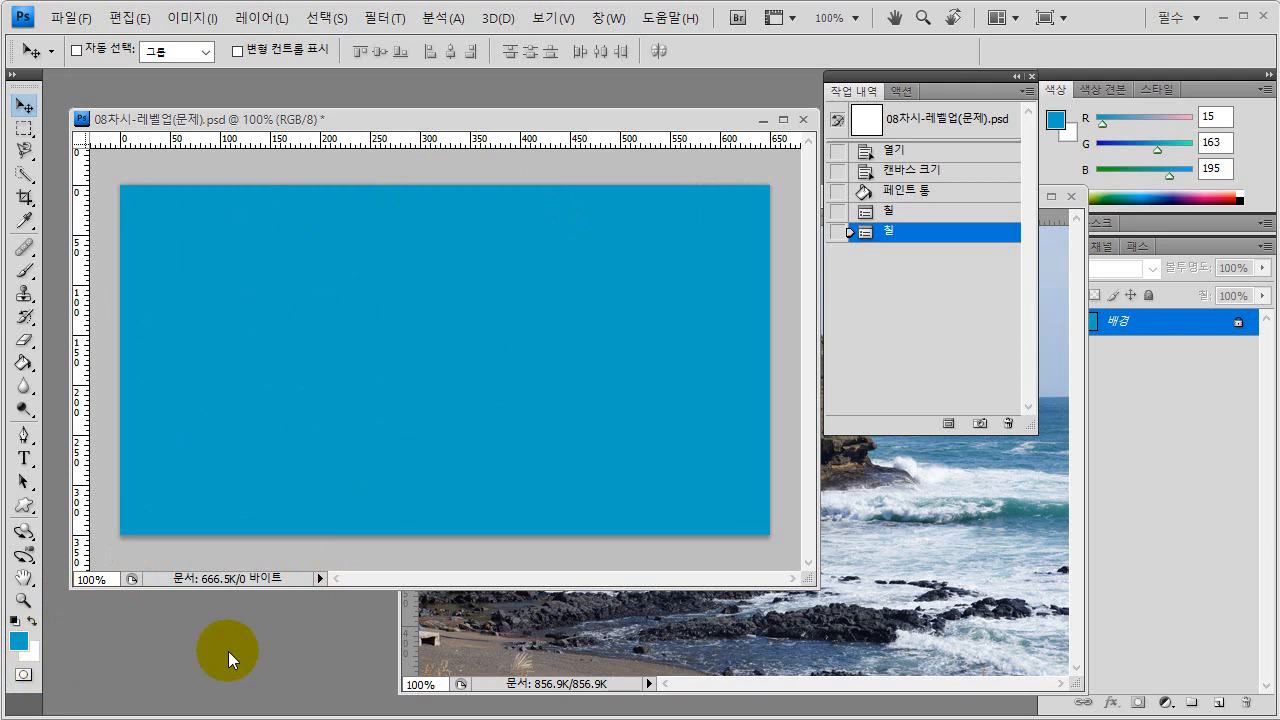
- Copy the entire 사진2-5.jpg image and paste it as a new layer into 08차시-레벨업(문제).psd
{"action": "left_click", "coordinate": [736, 633]}
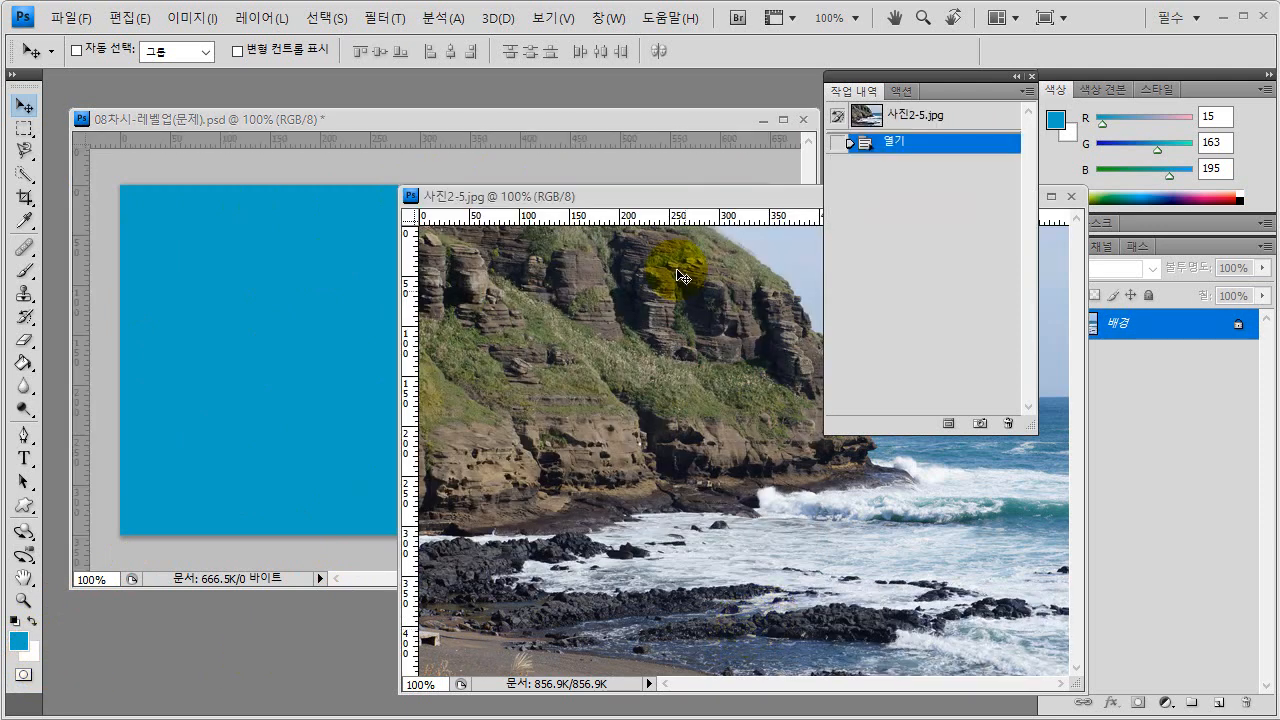
{"action": "left_click_drag", "start_coordinate": [625, 194], "coordinate": [612, 182]}
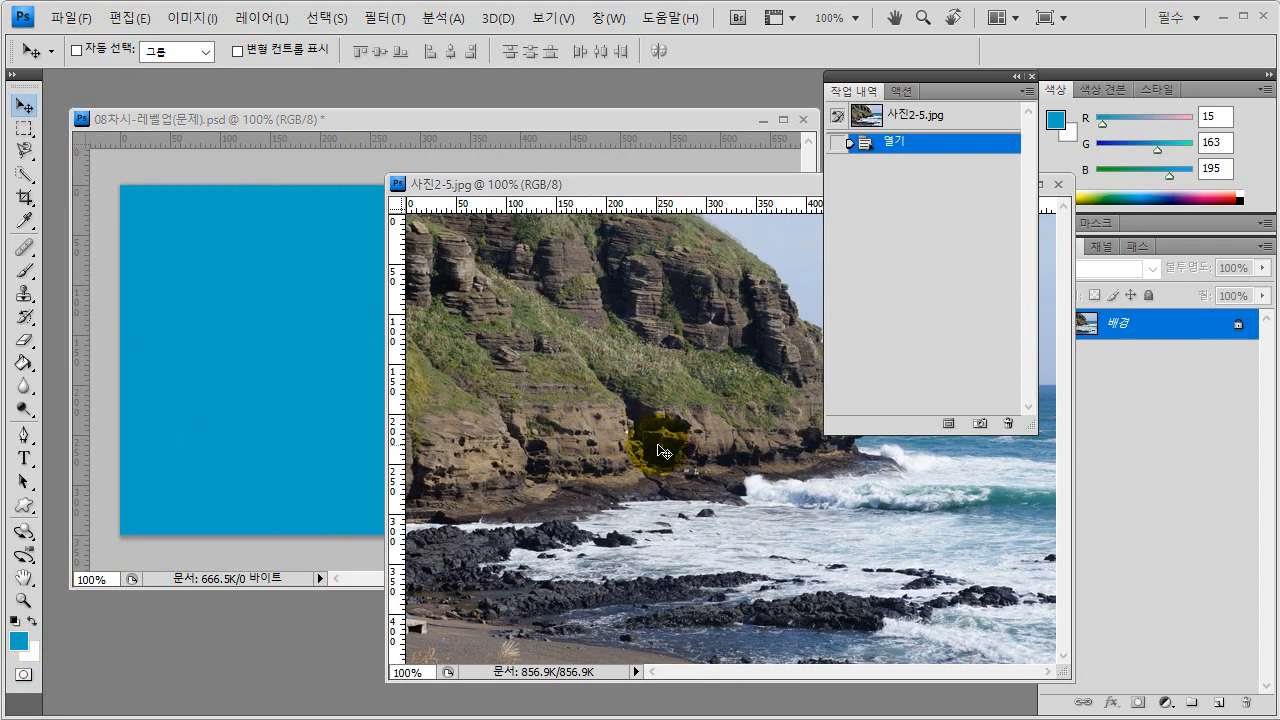
{"action": "key", "text": "ctrl+a"}
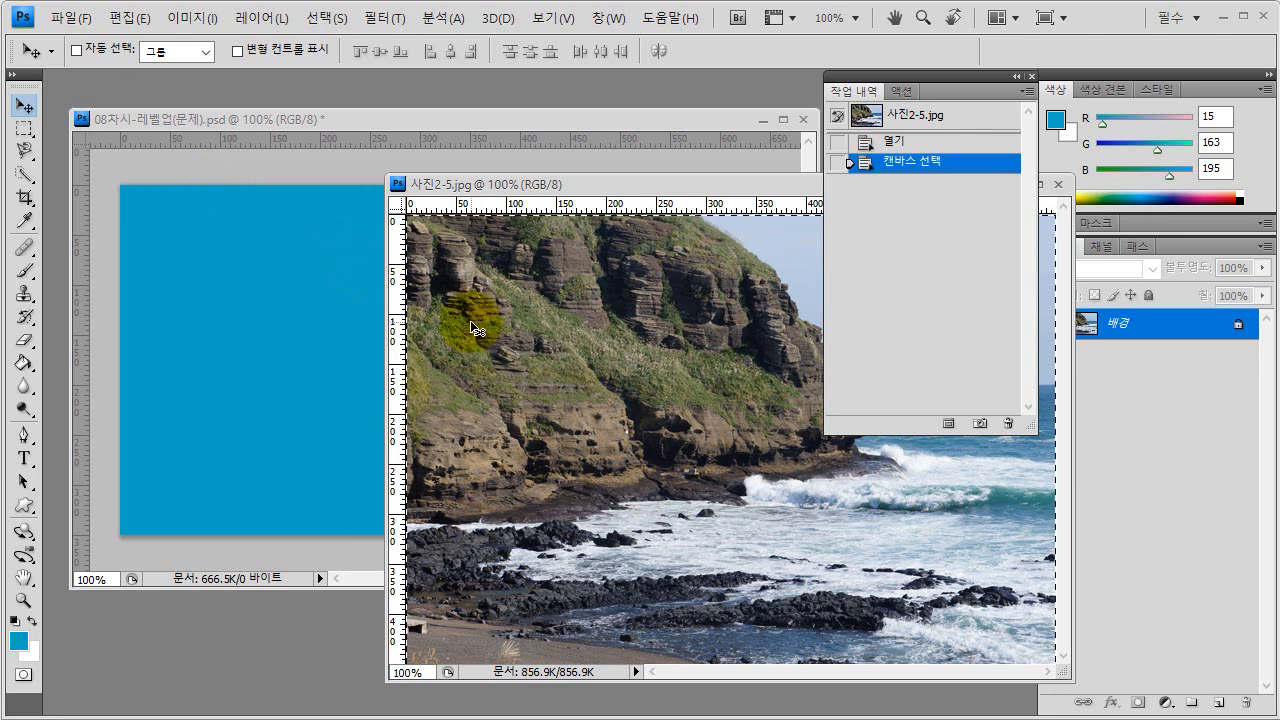
{"action": "left_click", "coordinate": [296, 116]}
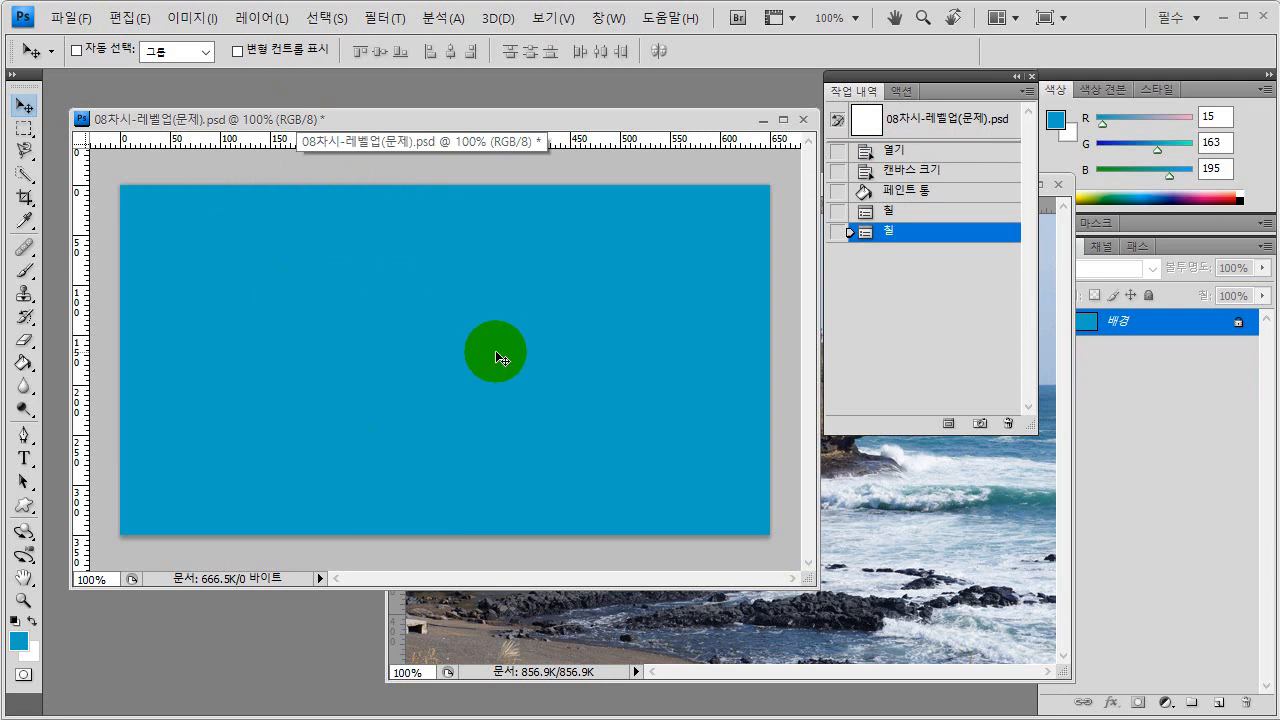
{"action": "key", "text": "ctrl+v"}
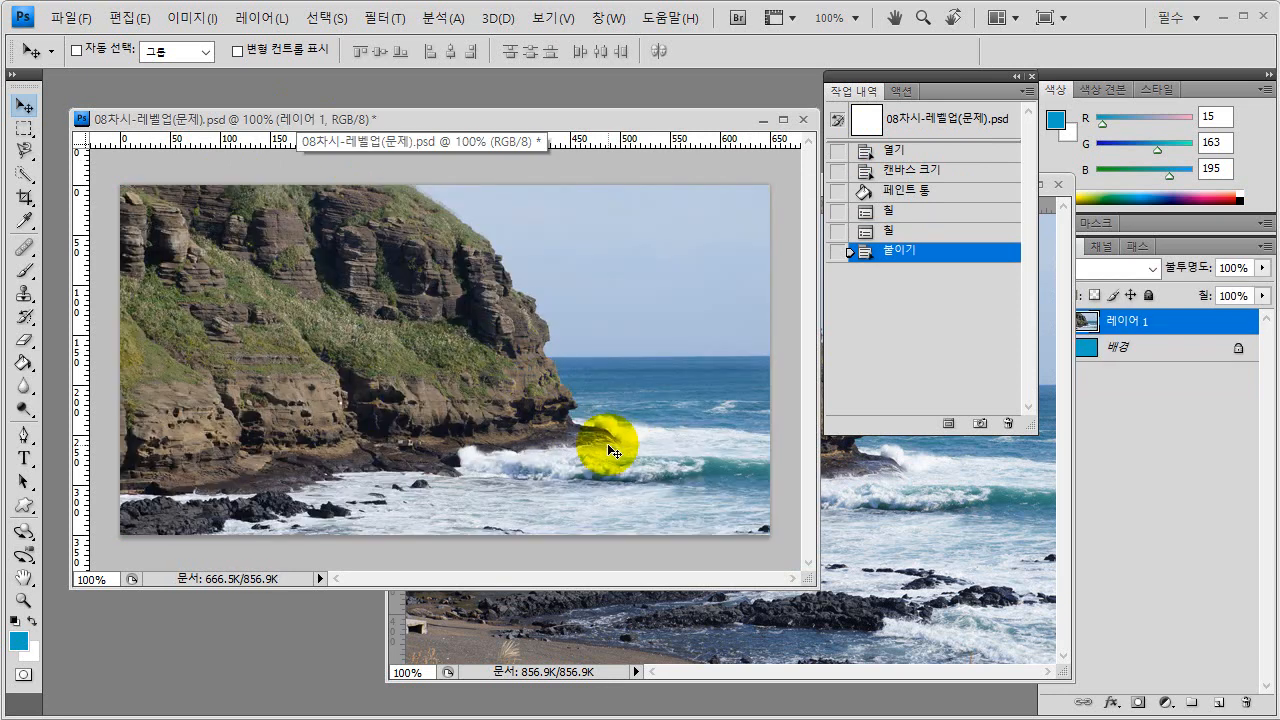
- Bring the source photo 사진2-5.jpg to the front, move its window clear of the panels and close it
{"action": "left_click", "coordinate": [936, 570]}
{"action": "key", "text": "ctrl+a"}
{"action": "left_click_drag", "start_coordinate": [594, 195], "coordinate": [355, 191]}
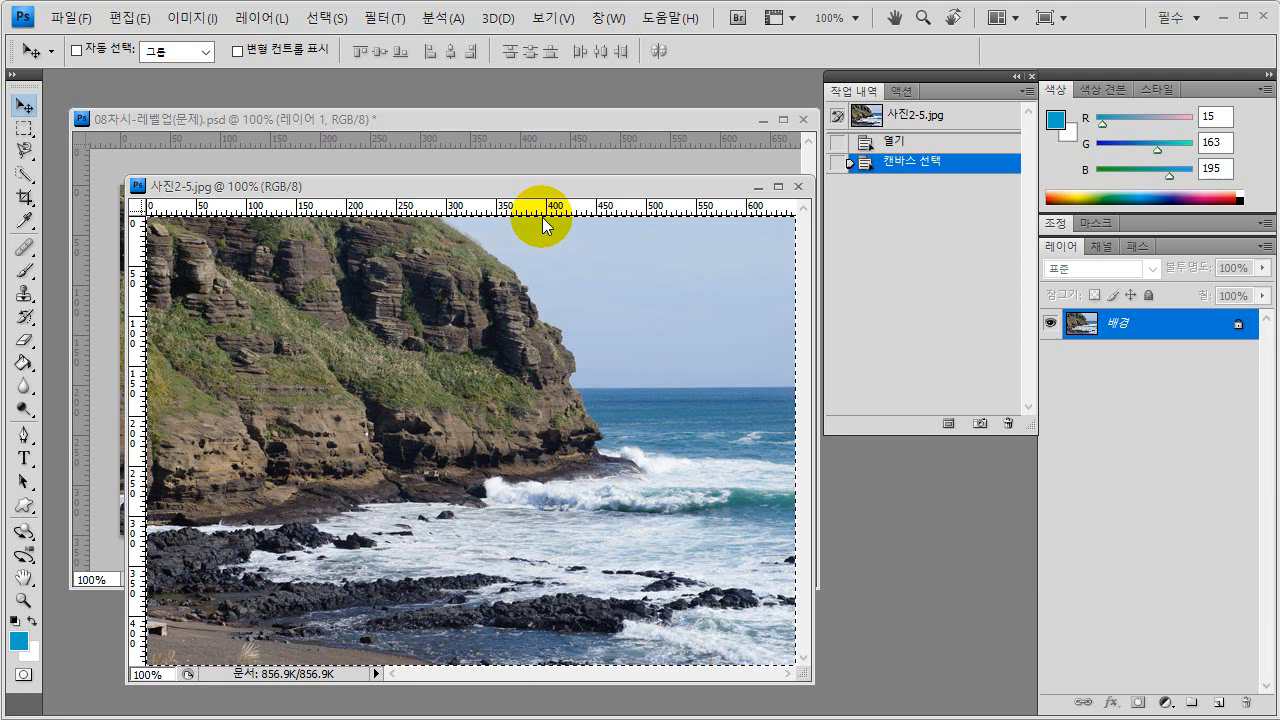
{"action": "left_click", "coordinate": [798, 187]}
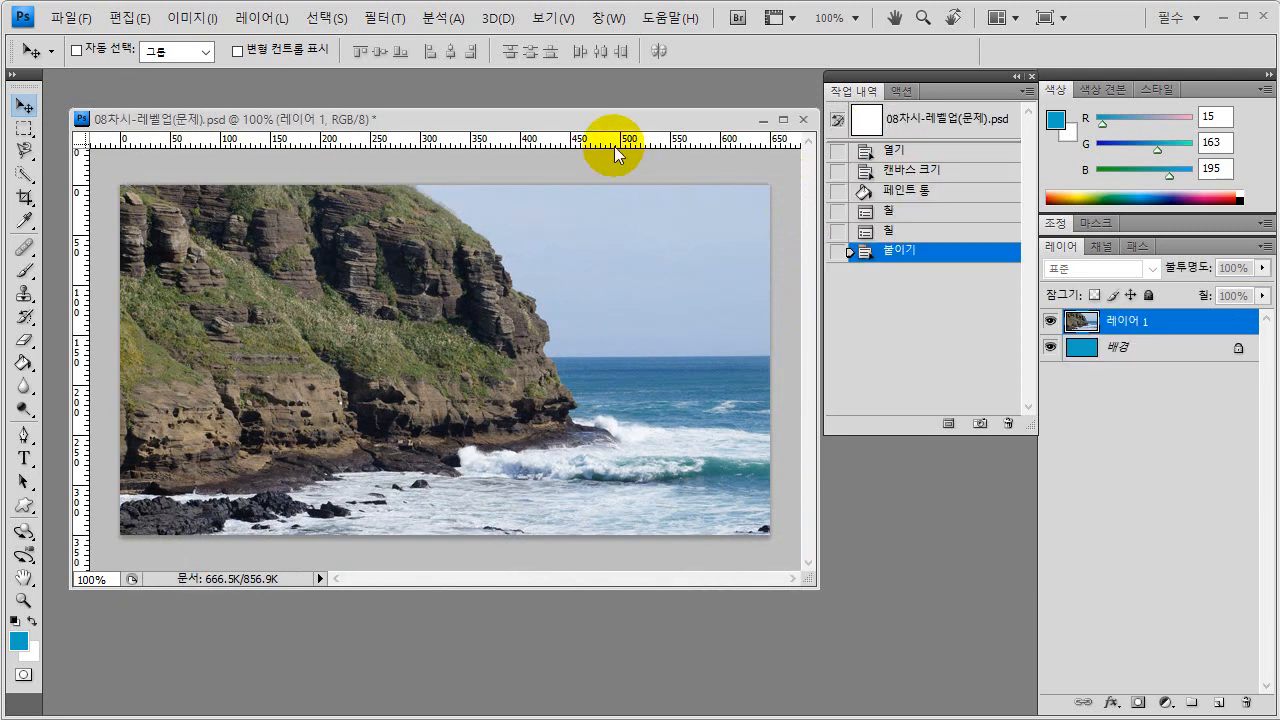
- Start Free Transform on the pasted photo layer, with the document window repositioned and enlarged around the canvas
{"action": "left_click_drag", "start_coordinate": [582, 119], "coordinate": [584, 144]}
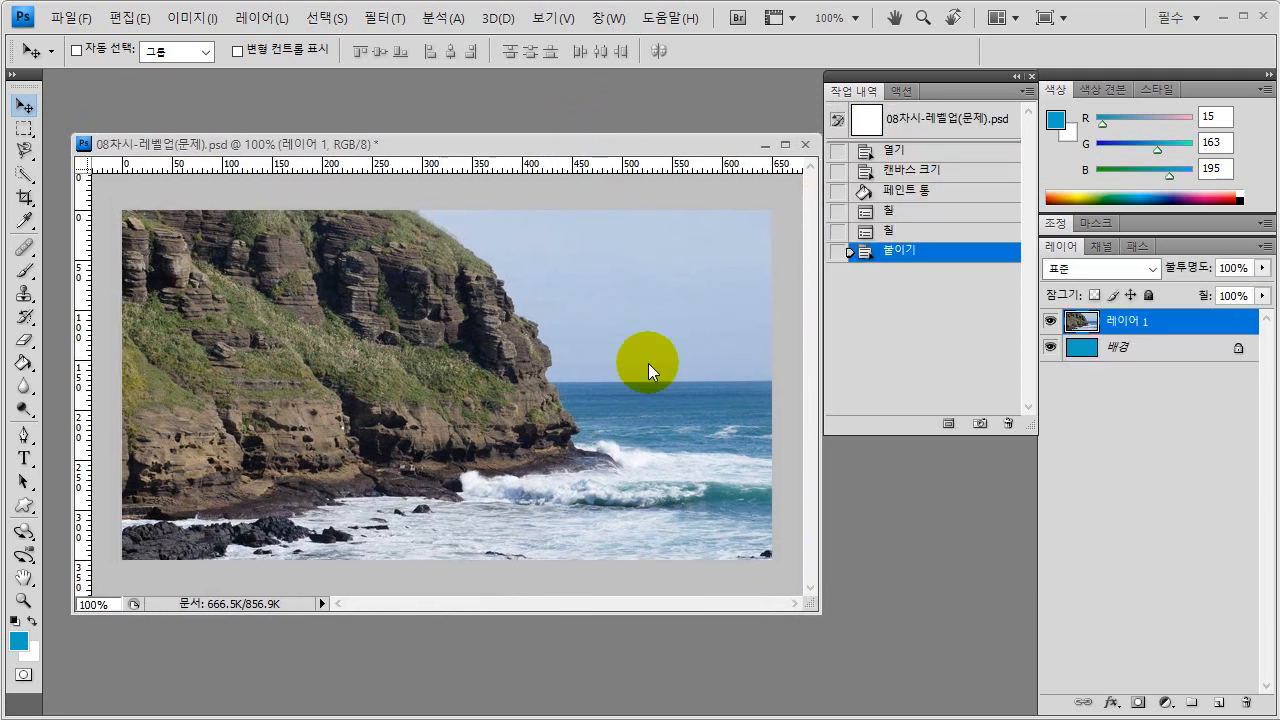
{"action": "left_click_drag", "start_coordinate": [595, 616], "coordinate": [587, 689]}
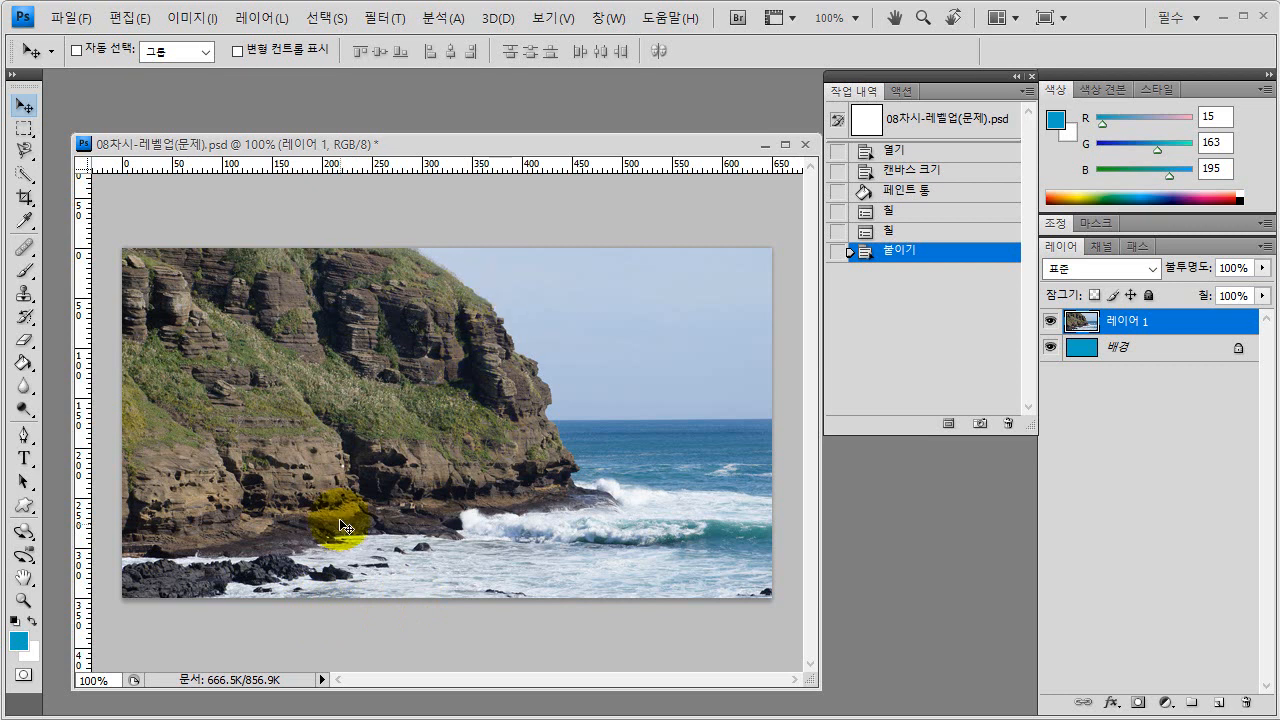
{"action": "left_click", "coordinate": [1122, 328]}
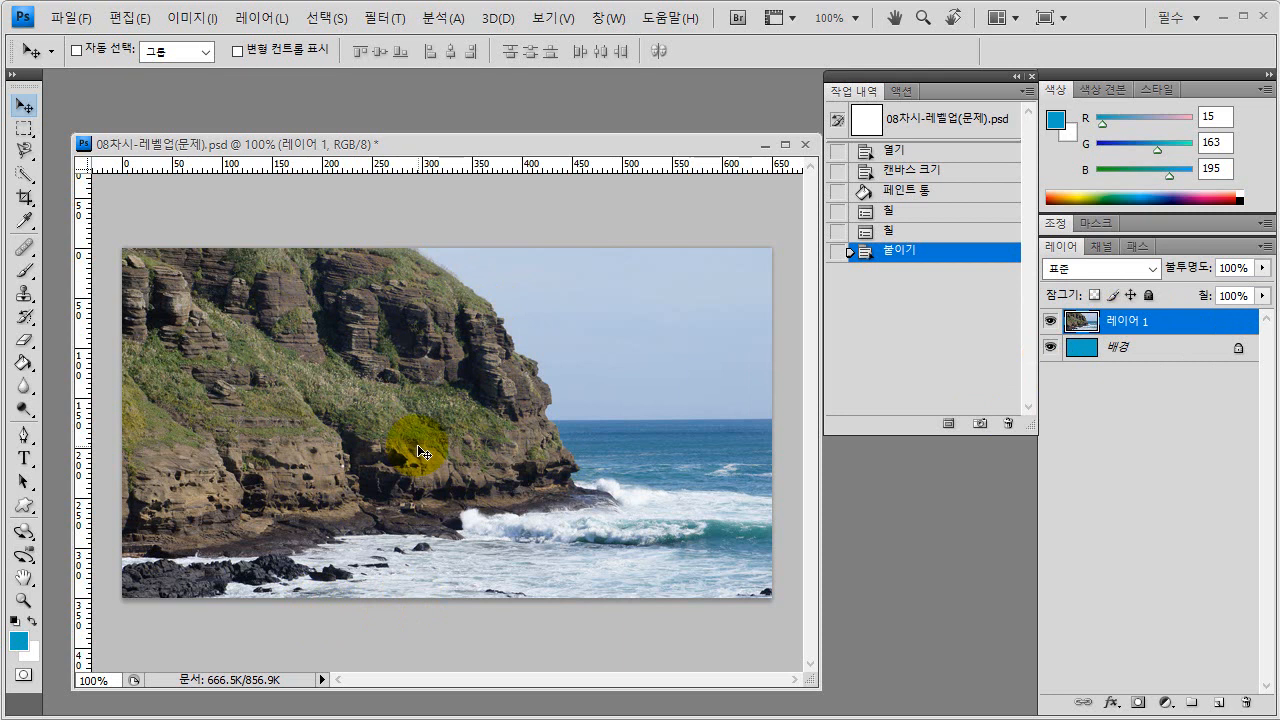
{"action": "key", "text": "ctrl+t"}
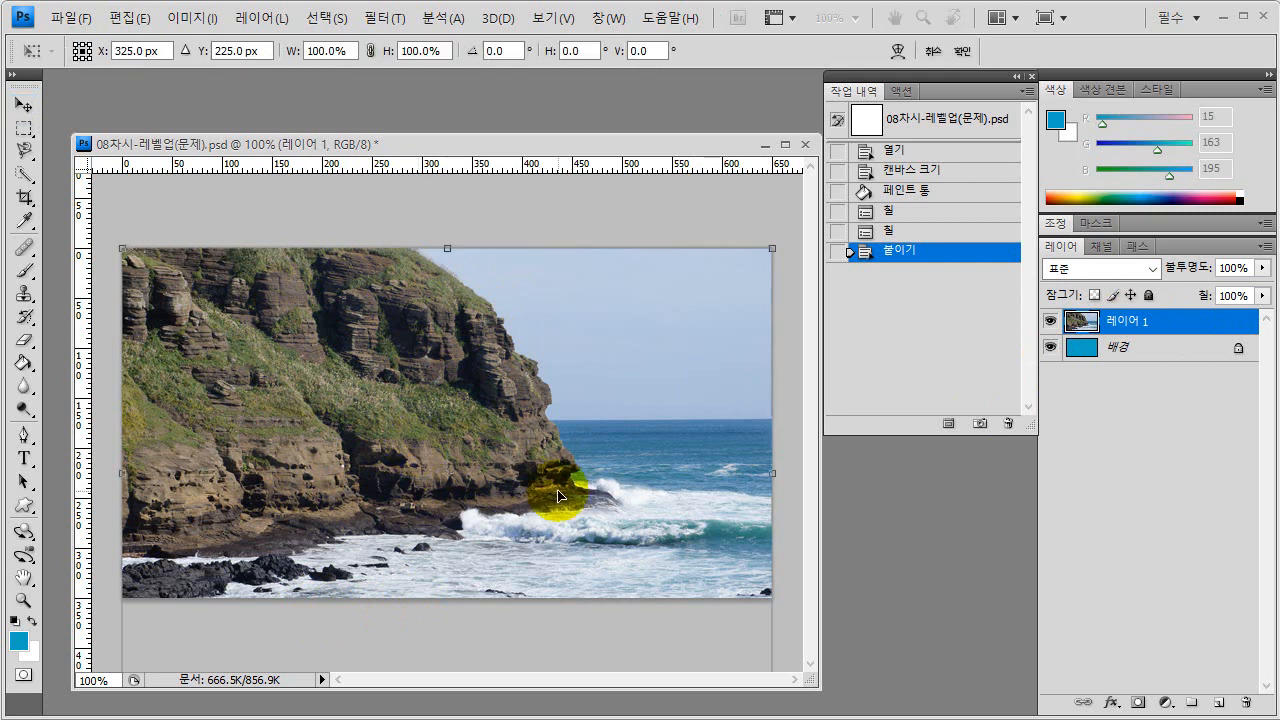
{"action": "left_click_drag", "start_coordinate": [656, 134], "coordinate": [651, 82]}
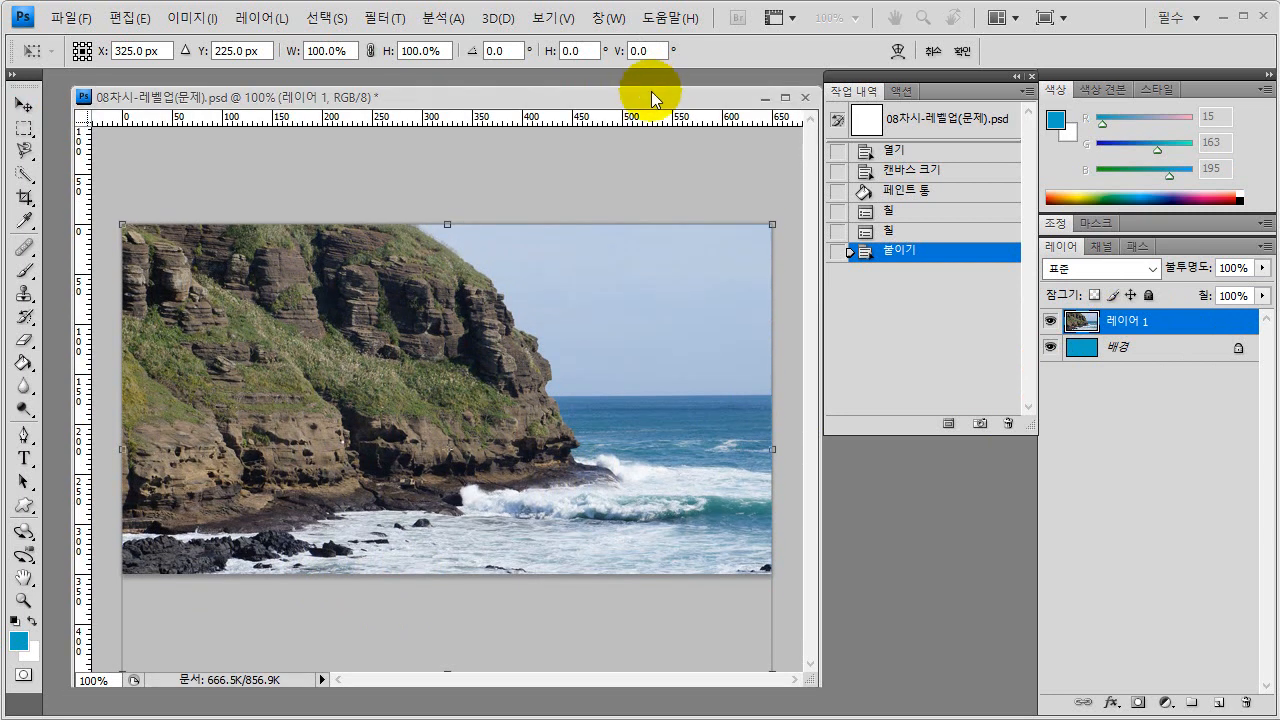
{"action": "left_click_drag", "start_coordinate": [525, 687], "coordinate": [514, 691]}
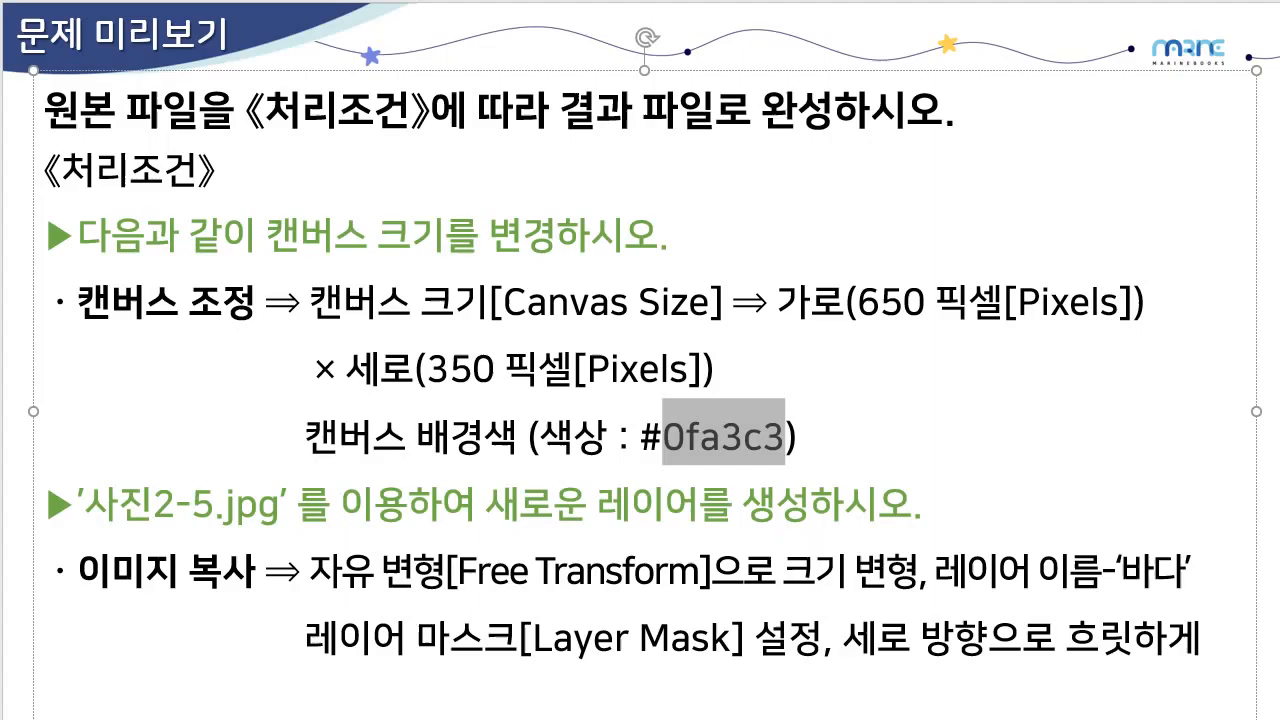
{"action": "key", "text": "Page_Up"}
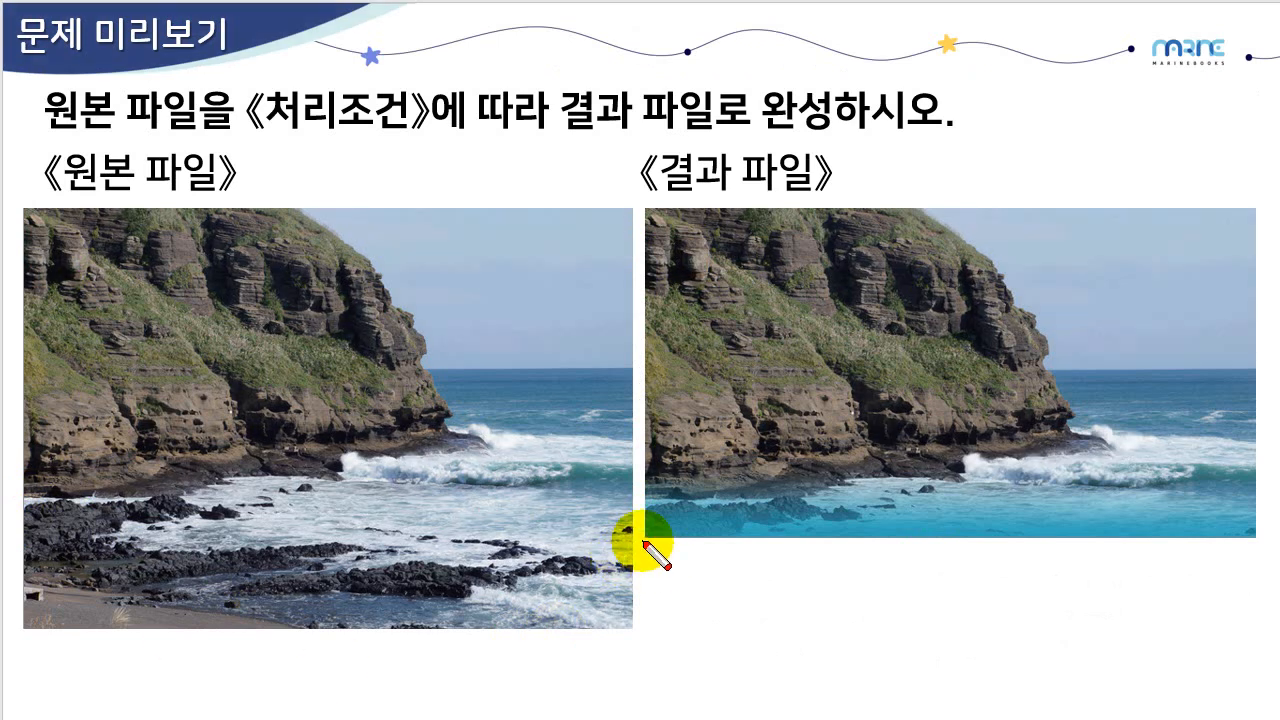
{"action": "mouse_move", "coordinate": [645, 538]}
{"action": "left_mouse_down"}
{"action": "mouse_move", "coordinate": [6, 537]}
{"action": "mouse_move", "coordinate": [0, 555]}
{"action": "left_mouse_up"}
{"action": "left_click_drag", "start_coordinate": [143, 573], "coordinate": [67, 634]}
{"action": "left_click_drag", "start_coordinate": [74, 582], "coordinate": [159, 628]}
{"action": "left_click_drag", "start_coordinate": [349, 566], "coordinate": [277, 626]}
{"action": "left_click_drag", "start_coordinate": [268, 572], "coordinate": [334, 609]}
{"action": "mouse_move", "coordinate": [431, 572]}
{"action": "left_mouse_down"}
{"action": "mouse_move", "coordinate": [393, 590]}
{"action": "mouse_move", "coordinate": [483, 634]}
{"action": "left_mouse_up"}
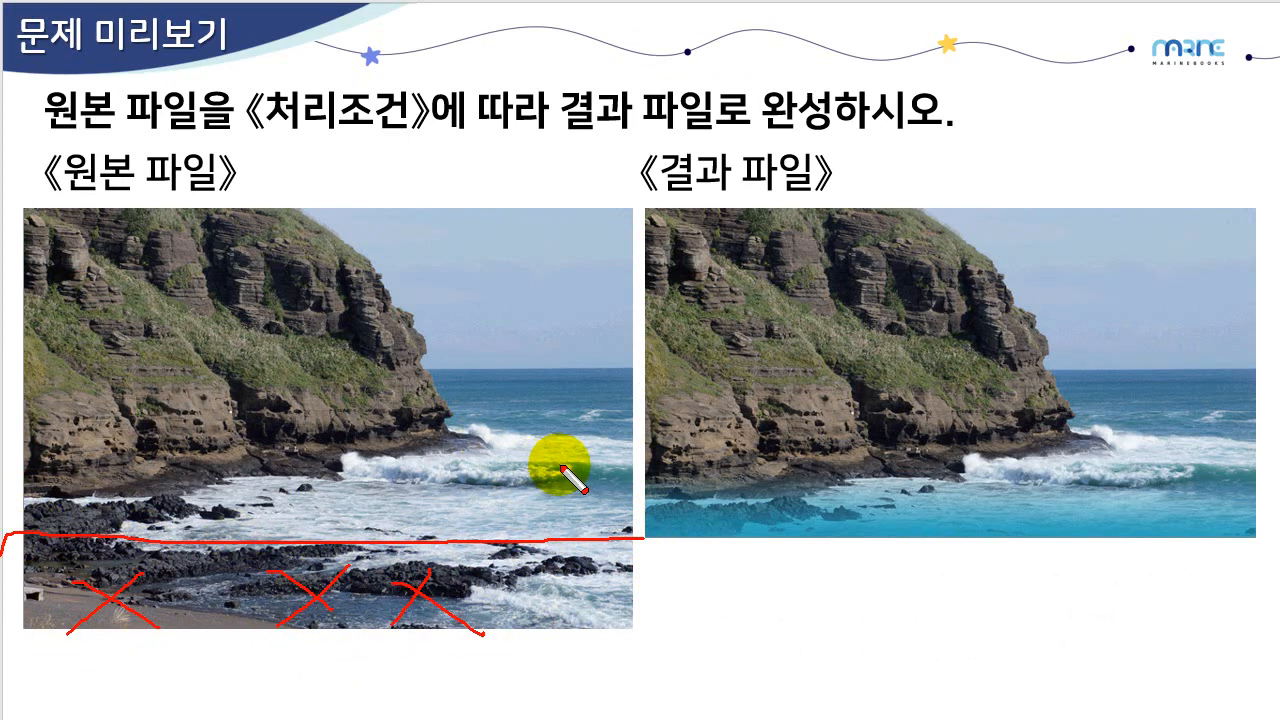
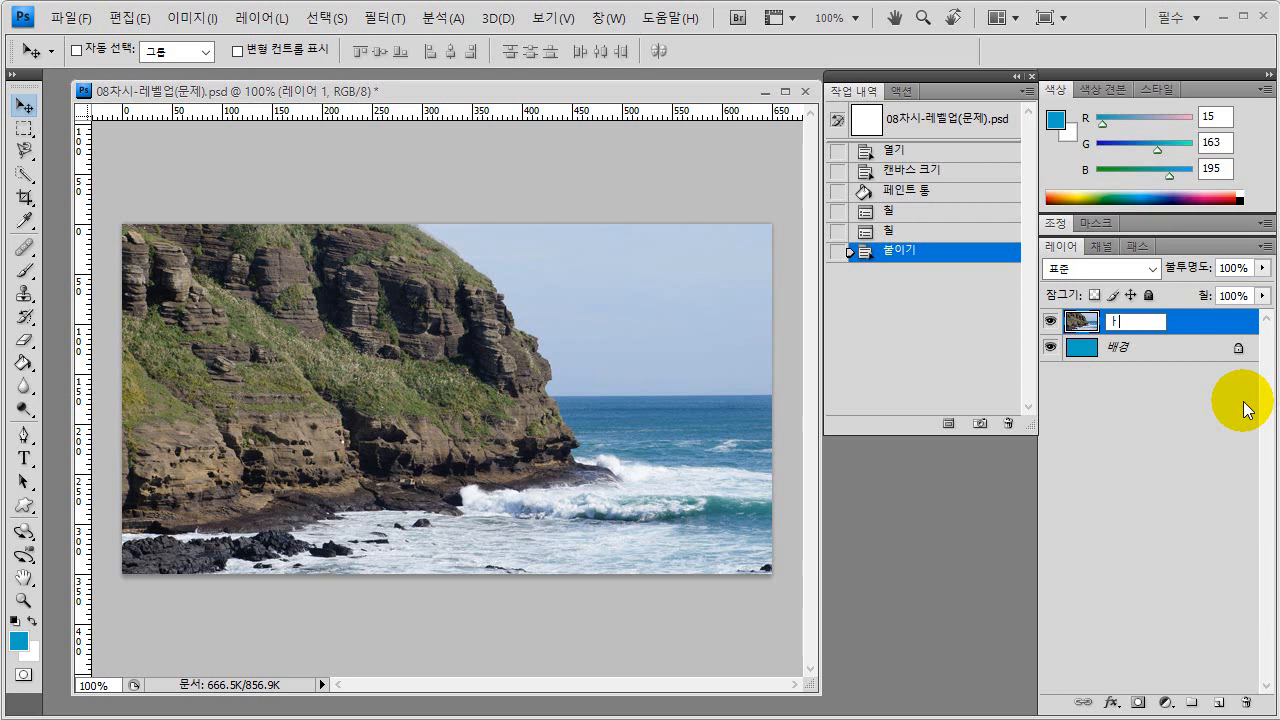
- Name the pasted photo layer 바다 and make it the active layer
{"action": "key", "text": "Return"}
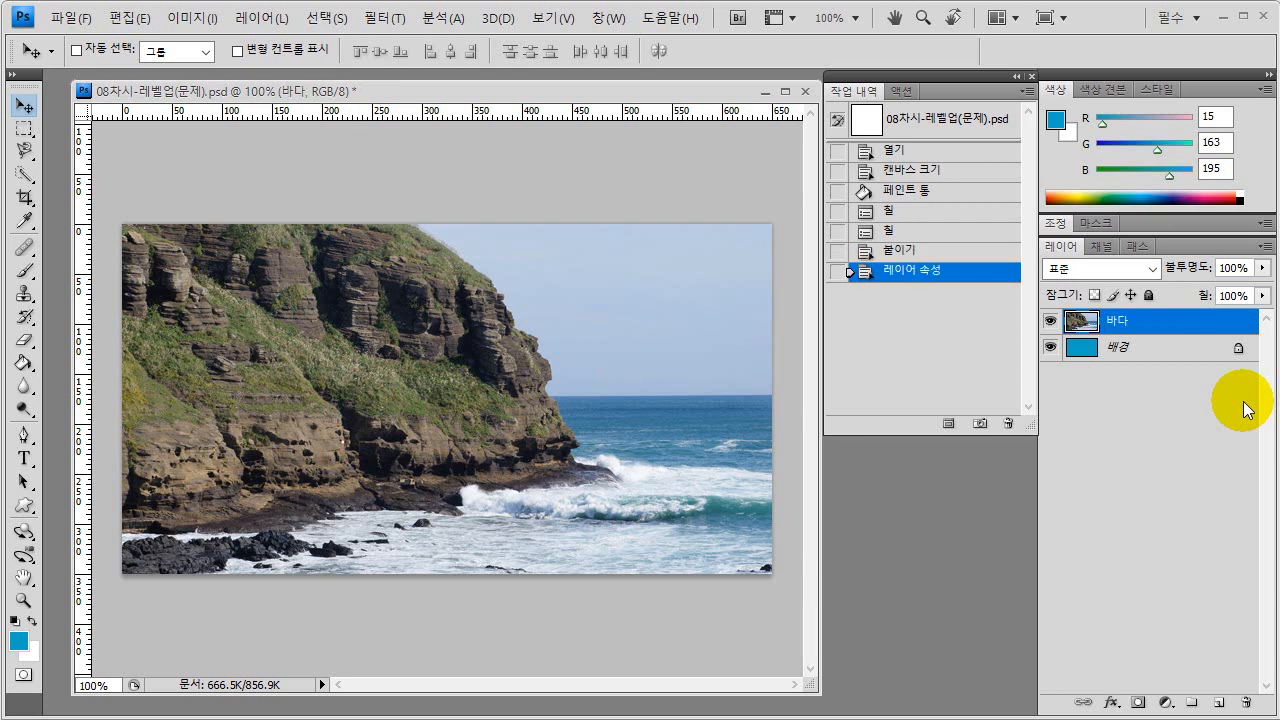
{"action": "left_click", "coordinate": [1120, 433]}
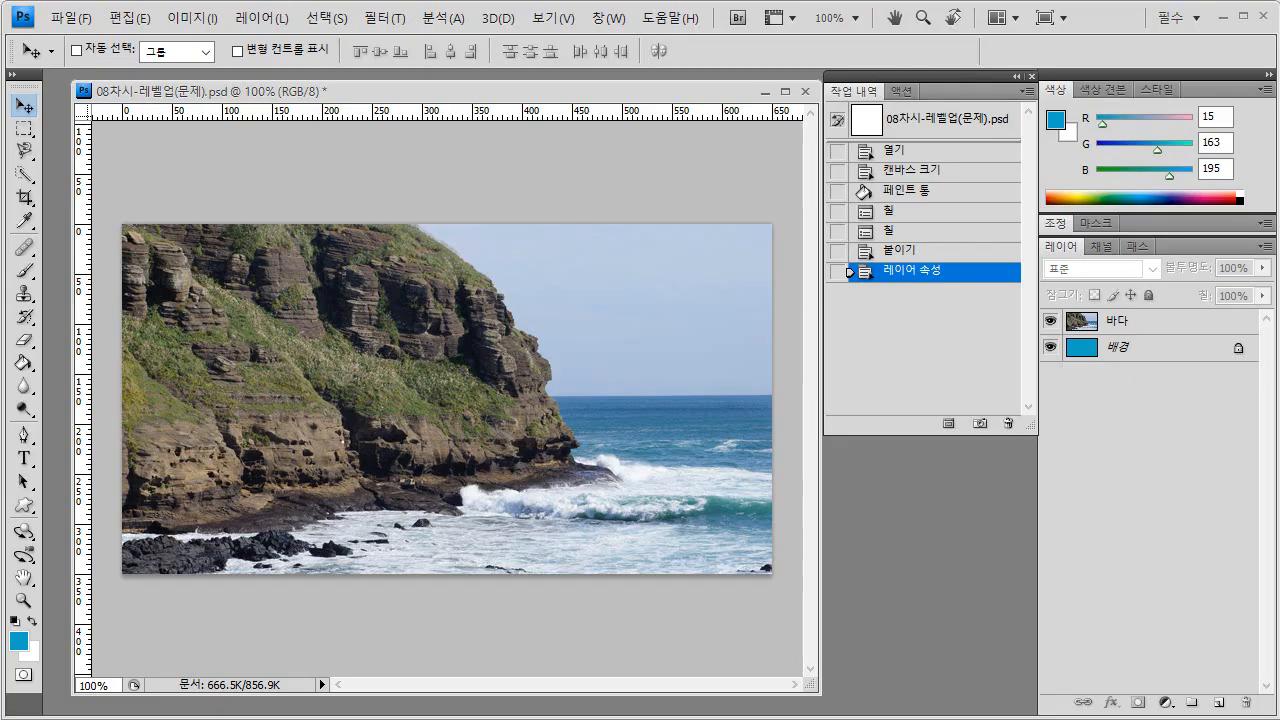
{"action": "left_click", "coordinate": [1118, 320]}
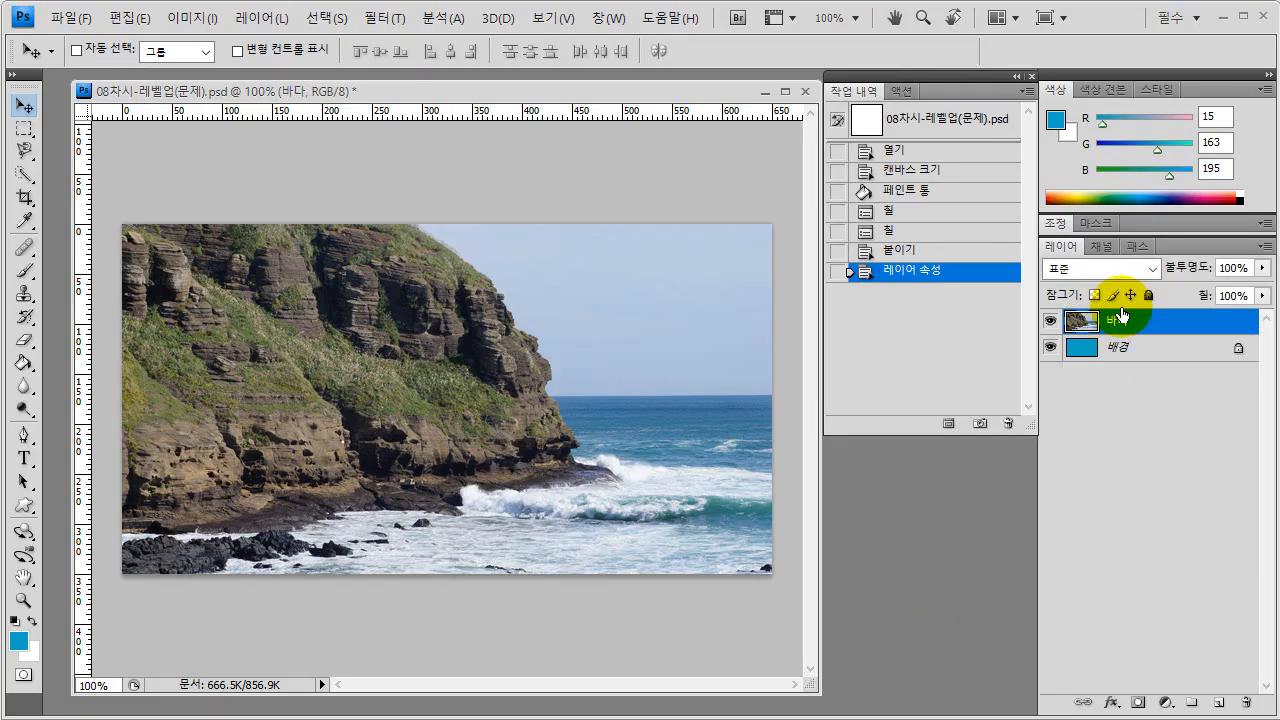
- Add a layer mask to the 바다 layer
{"action": "key", "text": "ctrl"}
{"action": "key", "text": "ctrl"}
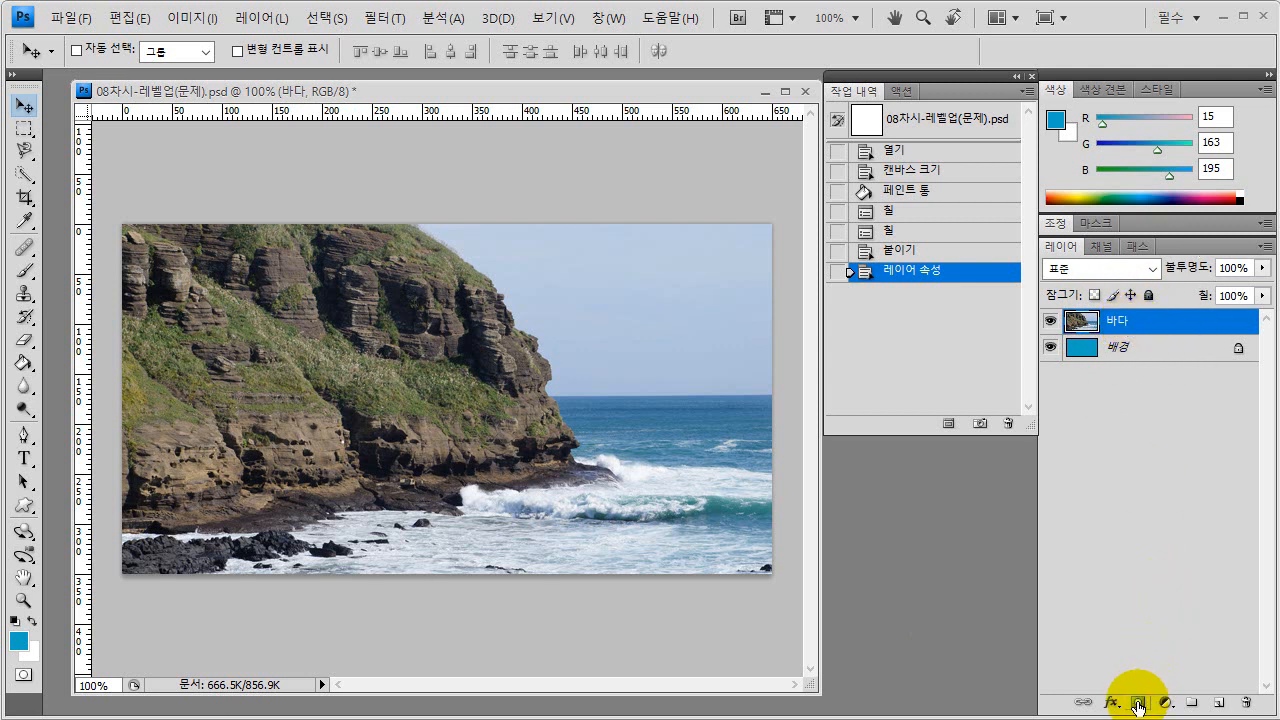
{"action": "key", "text": "ctrl"}
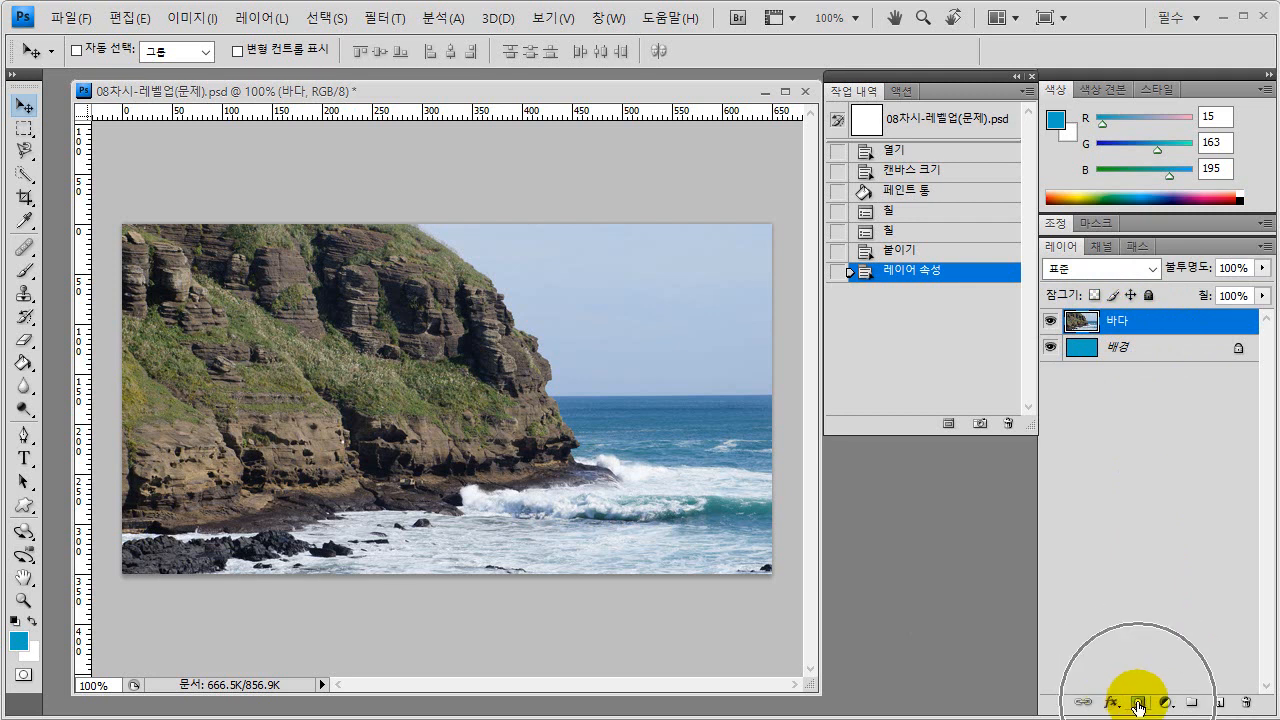
{"action": "left_click", "coordinate": [1138, 705]}
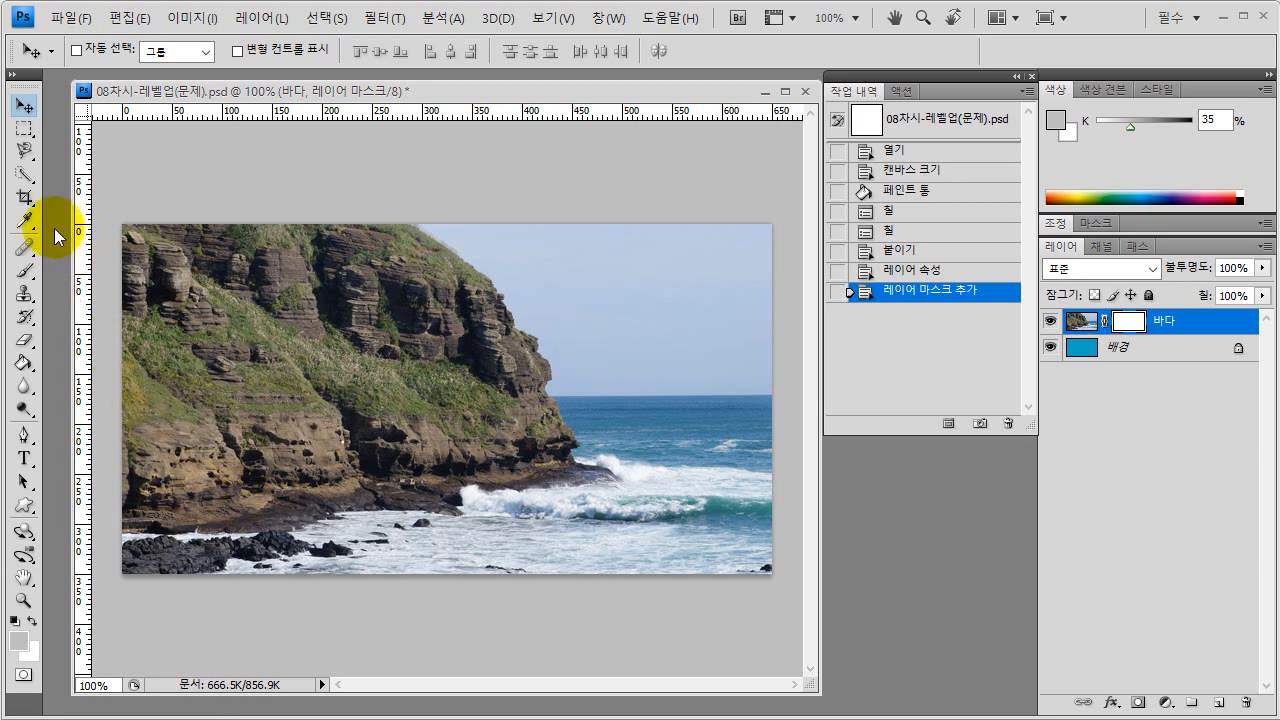
- Activate the Gradient tool and choose the black-to-white gradient preset
{"action": "left_click", "coordinate": [26, 368]}
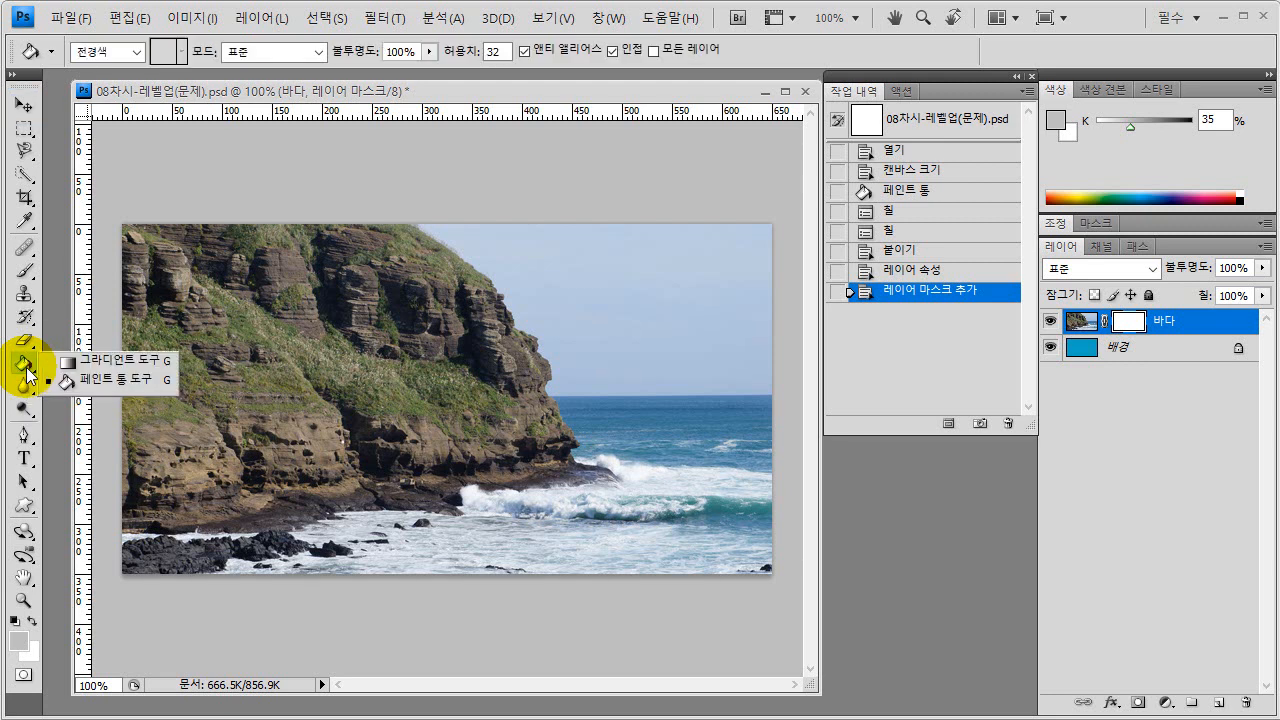
{"action": "left_click", "coordinate": [96, 362]}
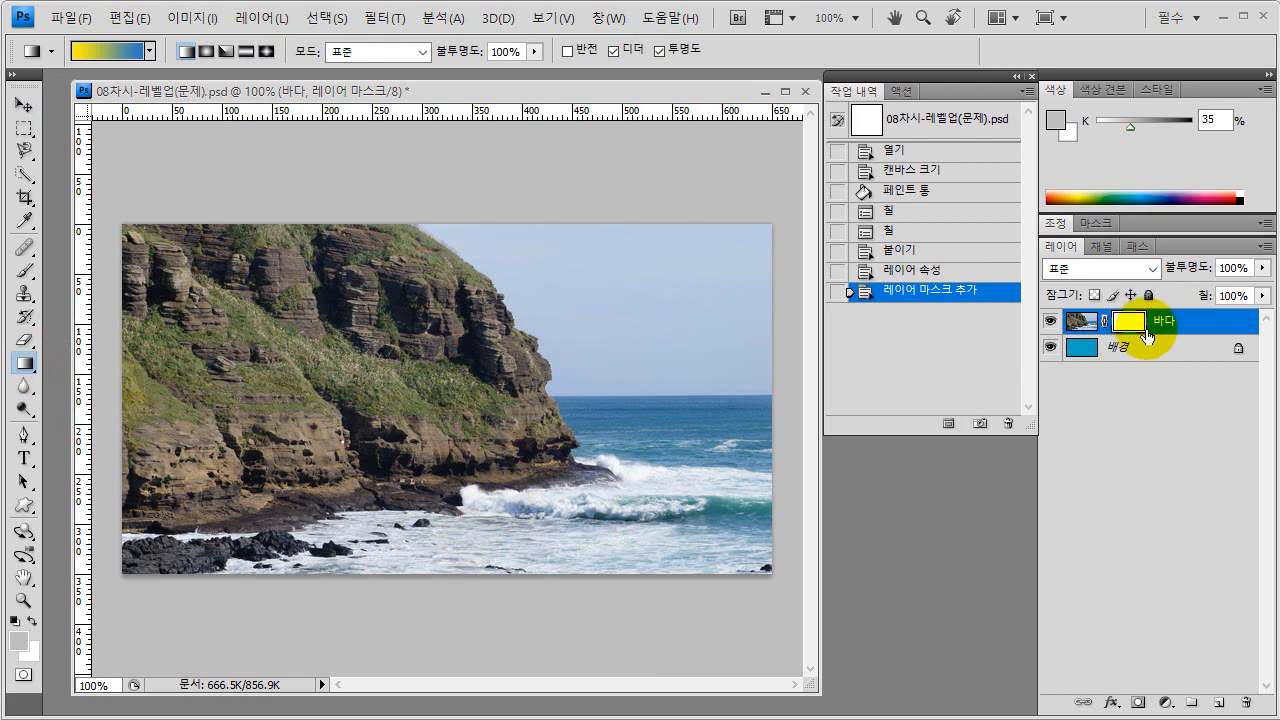
{"action": "left_click", "coordinate": [150, 47]}
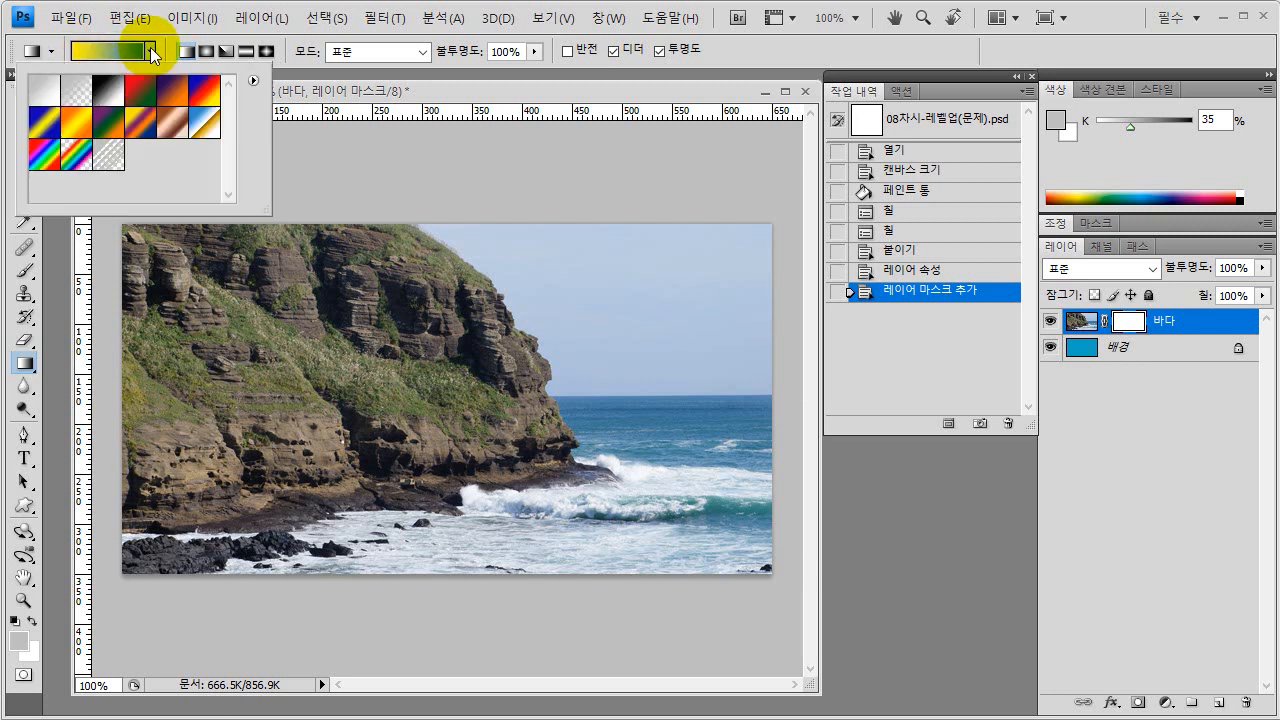
{"action": "left_click", "coordinate": [109, 95]}
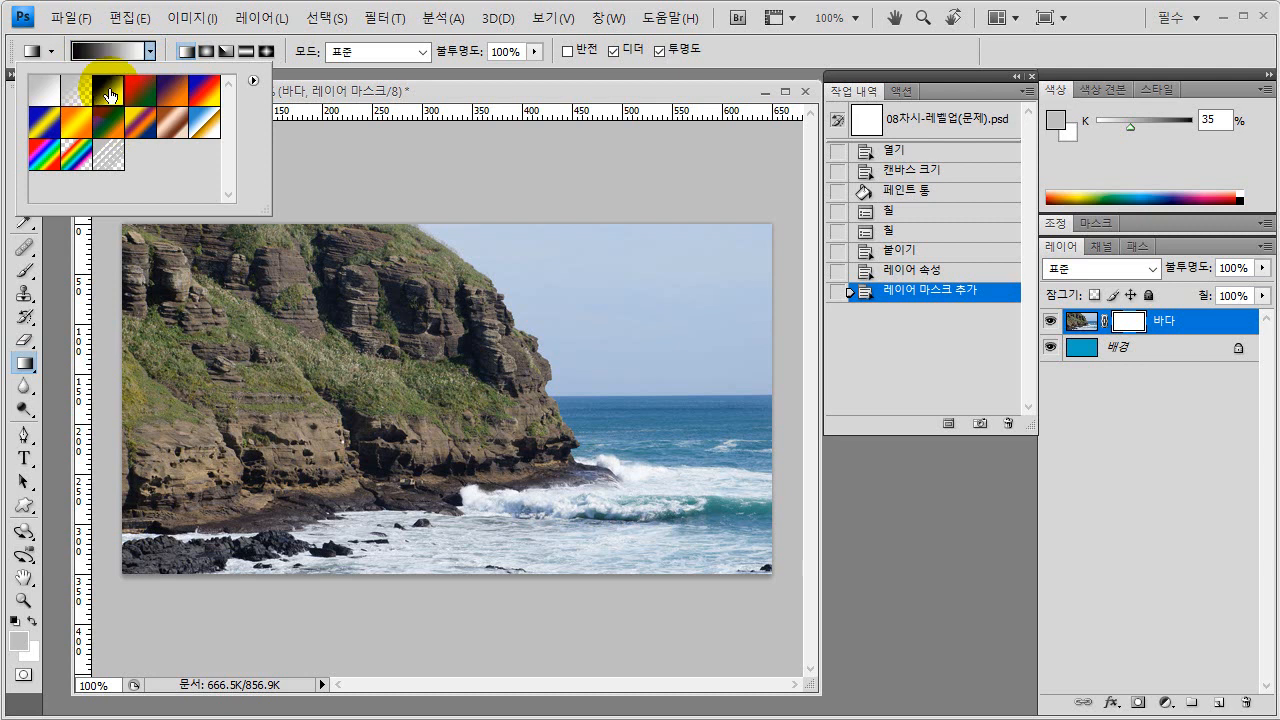
{"action": "double_click", "coordinate": [110, 95]}
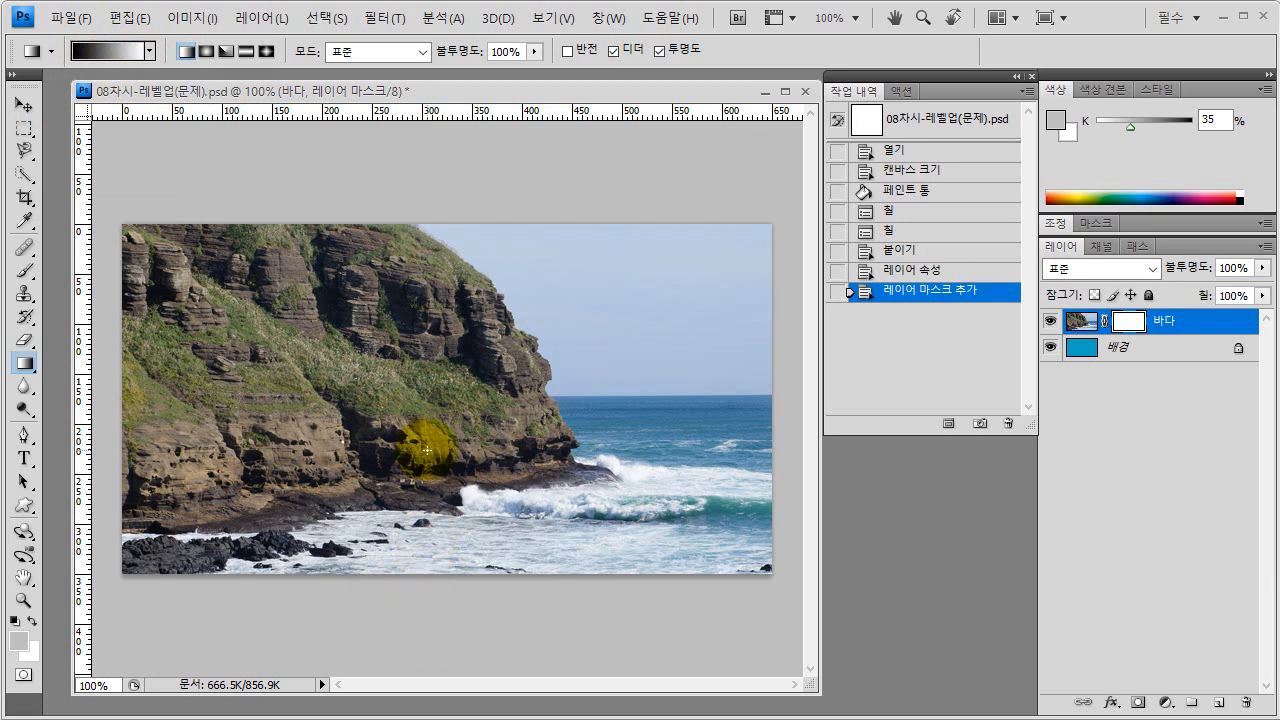
- Apply a vertical black-to-white gradient on the 바다 mask, from the photo's lower edge up about 90 px
{"action": "key", "text": "ctrl"}
{"action": "key", "text": "ctrl"}
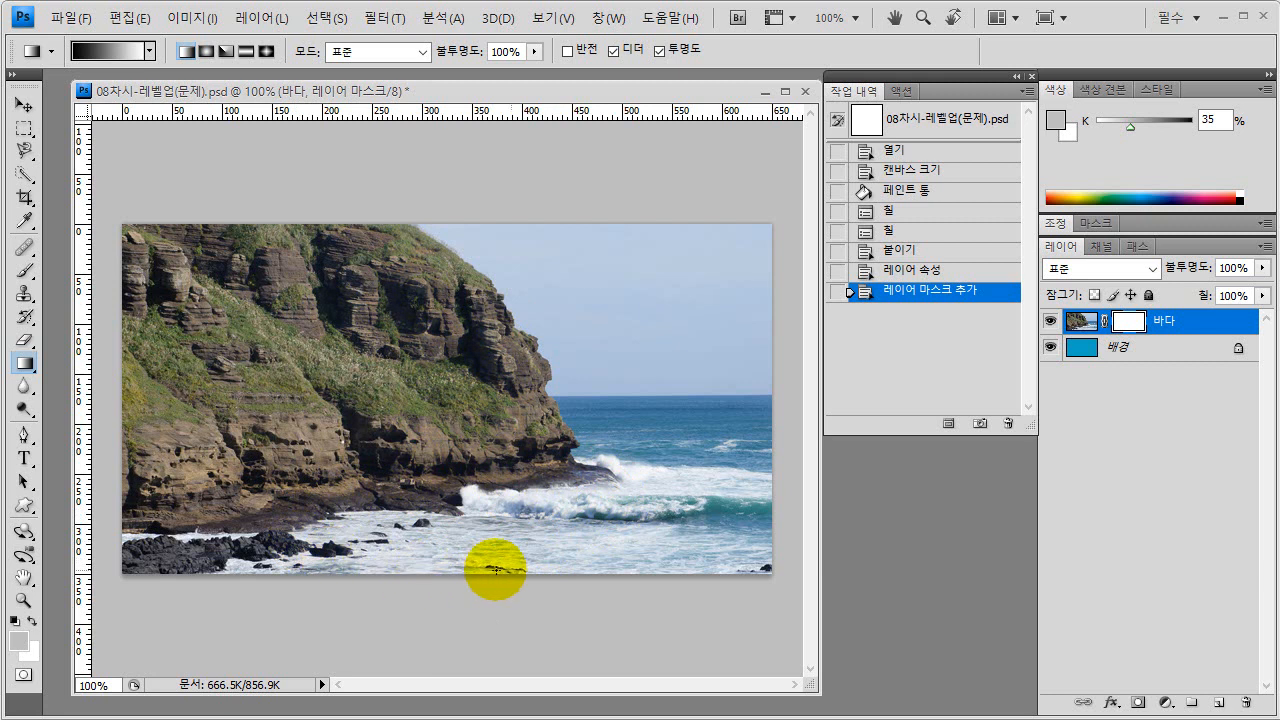
{"action": "key", "text": "ctrl"}
{"action": "key", "text": "ctrl"}
{"action": "key", "text": "ctrl"}
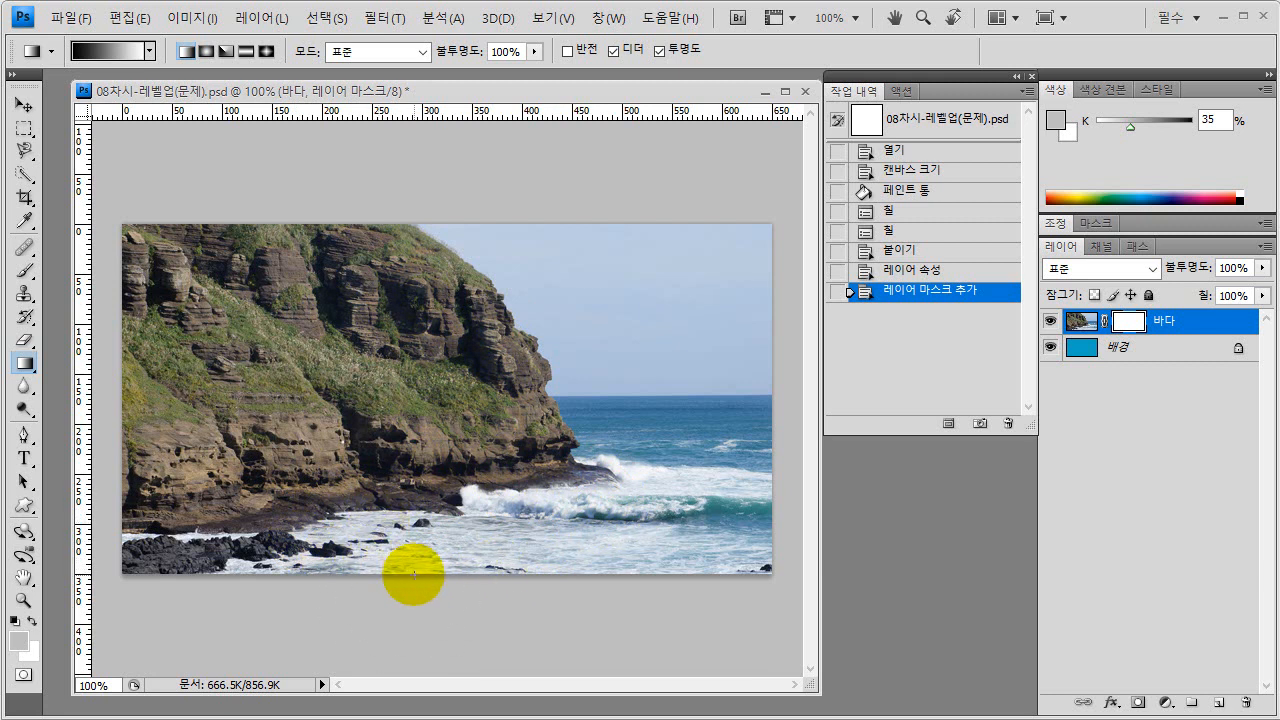
{"action": "key", "text": "ctrl"}
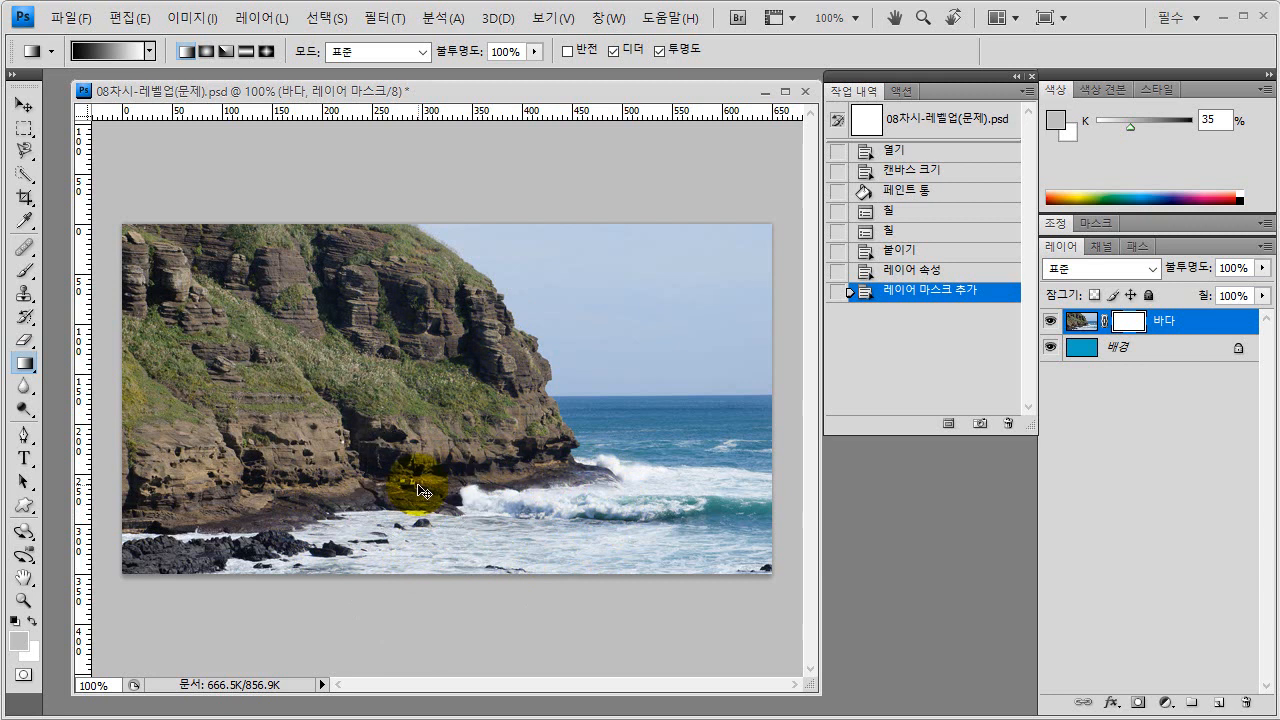
{"action": "key", "text": "ctrl"}
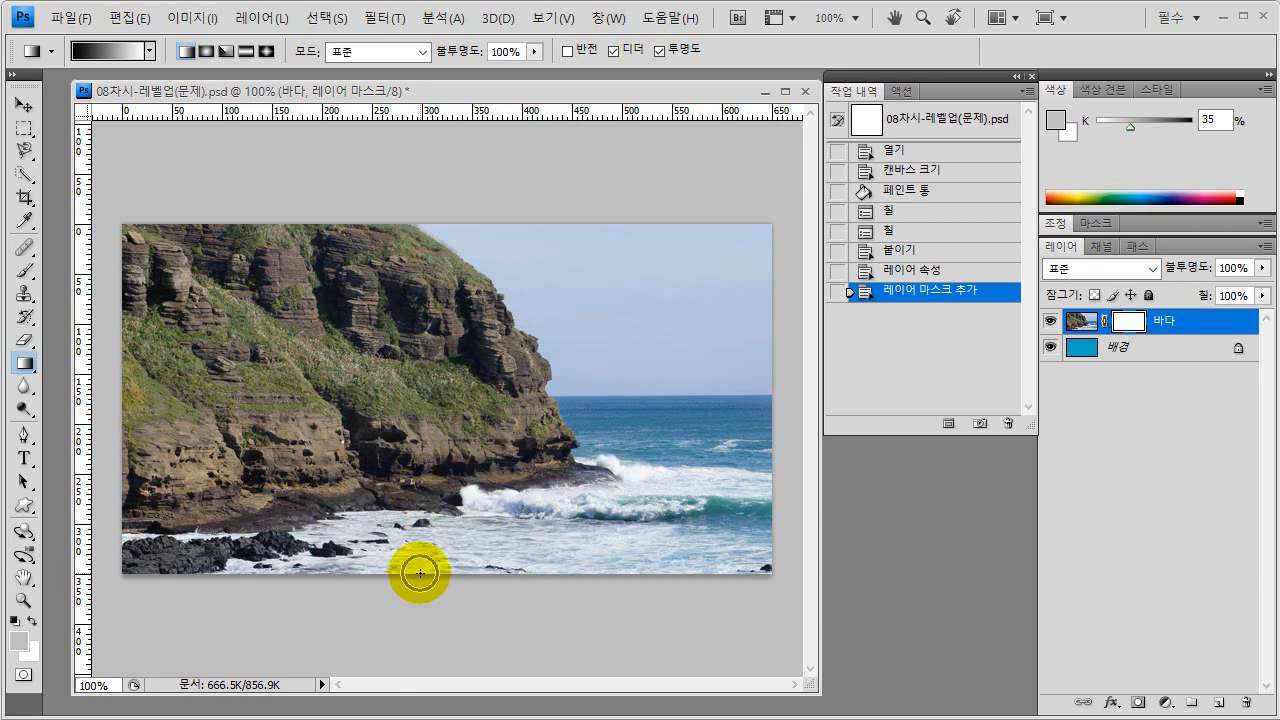
{"action": "left_click_drag", "start_coordinate": [418, 573], "coordinate": [423, 488]}
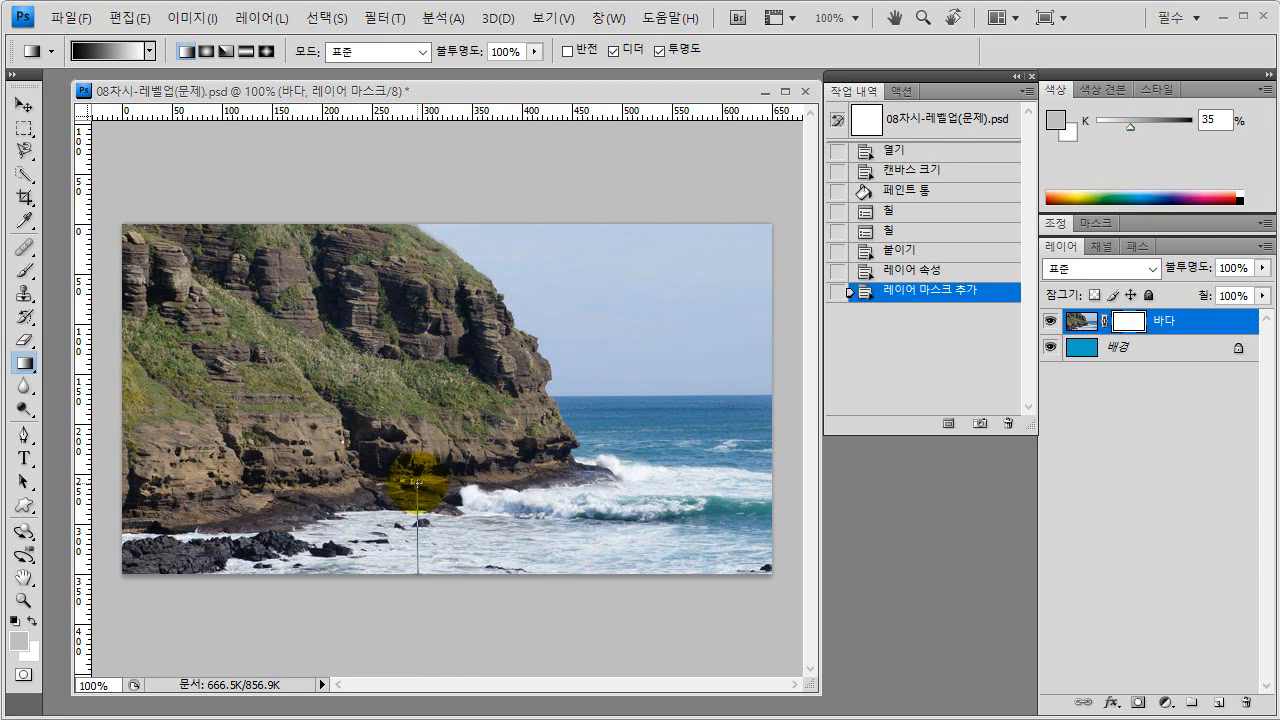
{"action": "left_click_drag", "start_coordinate": [417, 481], "coordinate": [417, 481]}
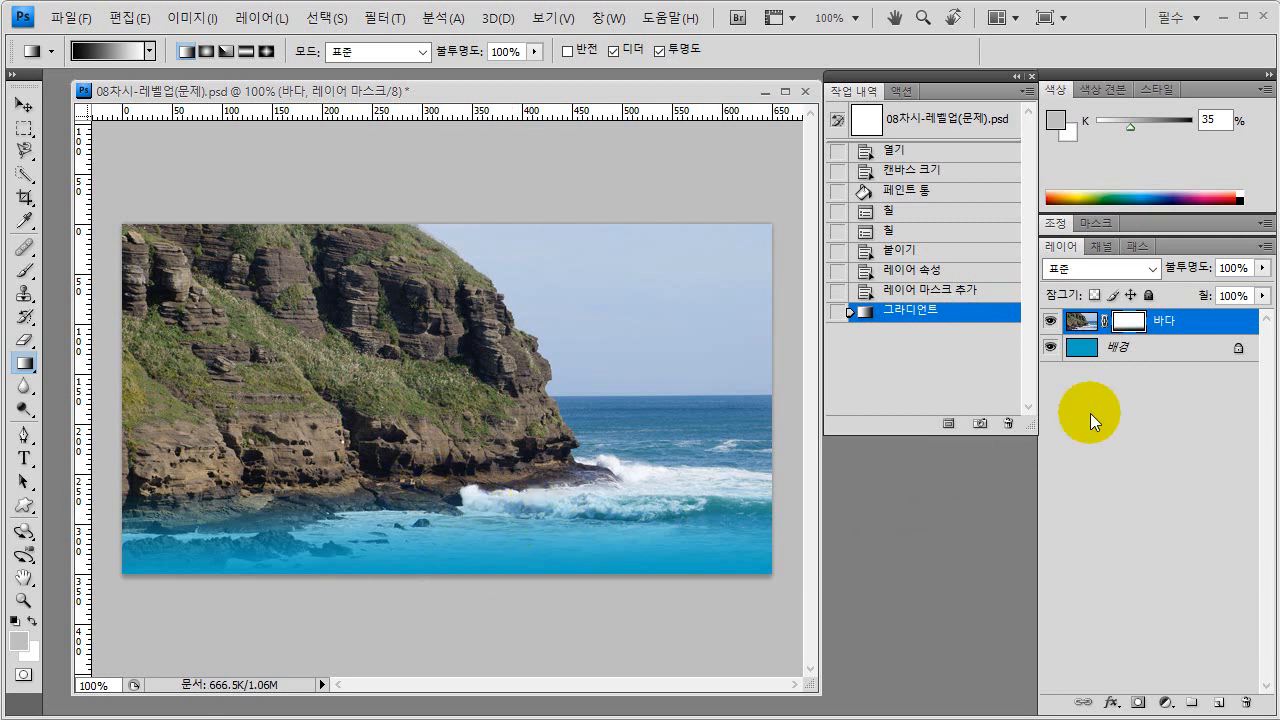
{"action": "key", "text": "ctrl+shift+d"}
{"action": "mouse_move", "coordinate": [1157, 347]}
{"action": "left_mouse_down"}
{"action": "mouse_move", "coordinate": [1120, 352]}
{"action": "mouse_move", "coordinate": [1111, 312]}
{"action": "mouse_move", "coordinate": [1158, 295]}
{"action": "mouse_move", "coordinate": [1093, 452]}
{"action": "mouse_move", "coordinate": [1061, 427]}
{"action": "left_mouse_up"}
{"action": "mouse_move", "coordinate": [955, 475]}
{"action": "left_mouse_down"}
{"action": "mouse_move", "coordinate": [957, 571]}
{"action": "mouse_move", "coordinate": [1130, 600]}
{"action": "mouse_move", "coordinate": [960, 573]}
{"action": "mouse_move", "coordinate": [1187, 558]}
{"action": "left_mouse_up"}
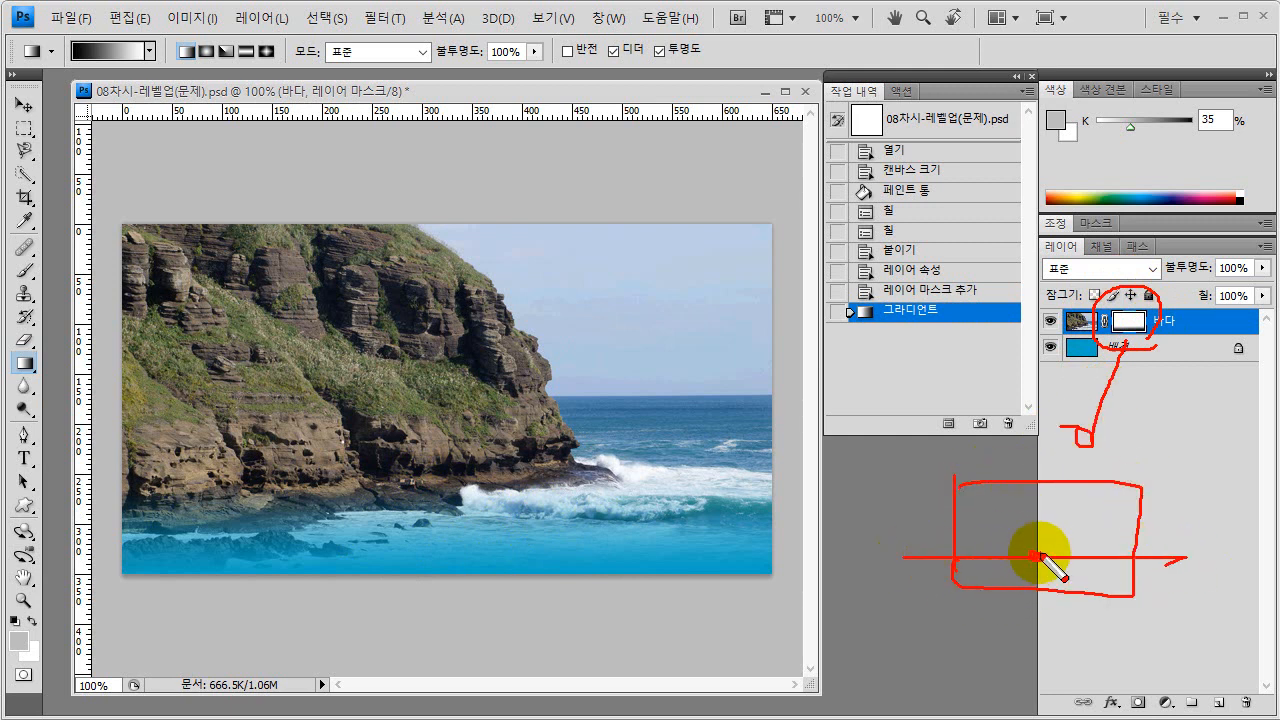
{"action": "left_click_drag", "start_coordinate": [1037, 556], "coordinate": [1039, 514]}
{"action": "mouse_move", "coordinate": [1039, 514]}
{"action": "left_mouse_down"}
{"action": "mouse_move", "coordinate": [1028, 526]}
{"action": "mouse_move", "coordinate": [1051, 525]}
{"action": "left_mouse_up"}
{"action": "left_click_drag", "start_coordinate": [1051, 525], "coordinate": [1029, 526]}
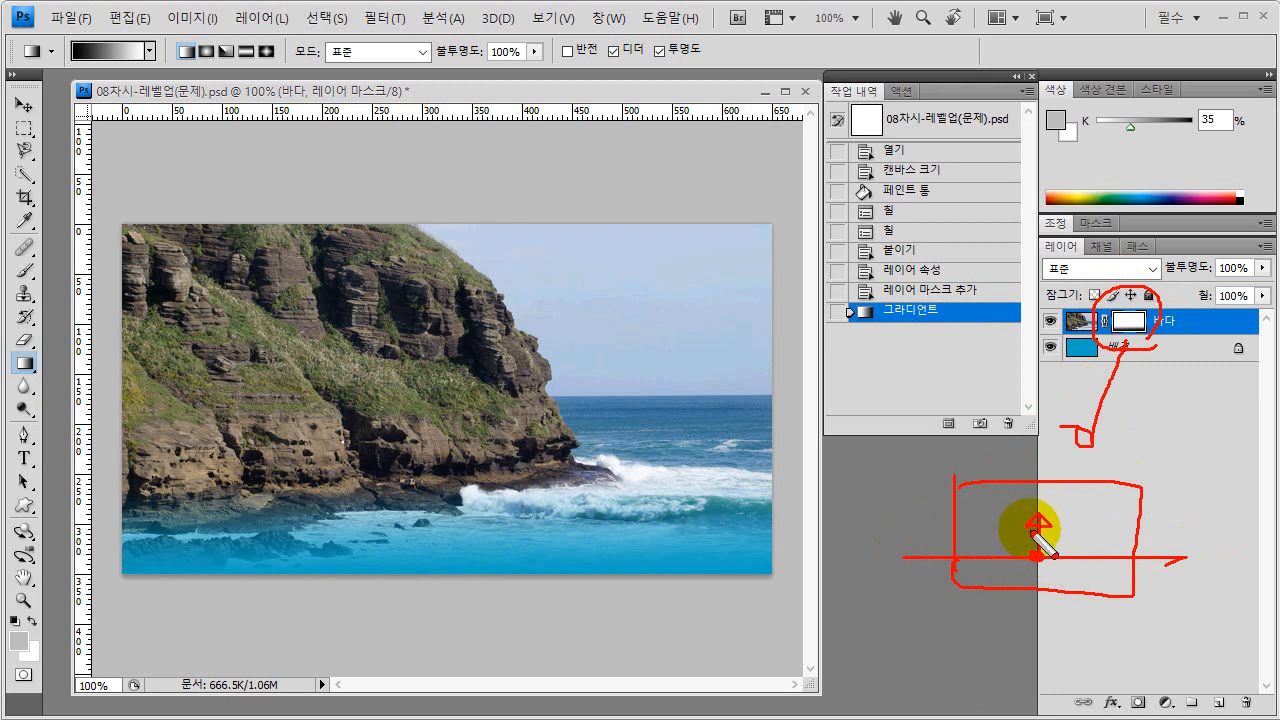
{"action": "mouse_move", "coordinate": [967, 553]}
{"action": "left_mouse_down"}
{"action": "mouse_move", "coordinate": [1092, 557]}
{"action": "mouse_move", "coordinate": [986, 554]}
{"action": "mouse_move", "coordinate": [1083, 550]}
{"action": "left_mouse_up"}
{"action": "left_click_drag", "start_coordinate": [941, 517], "coordinate": [1142, 517]}
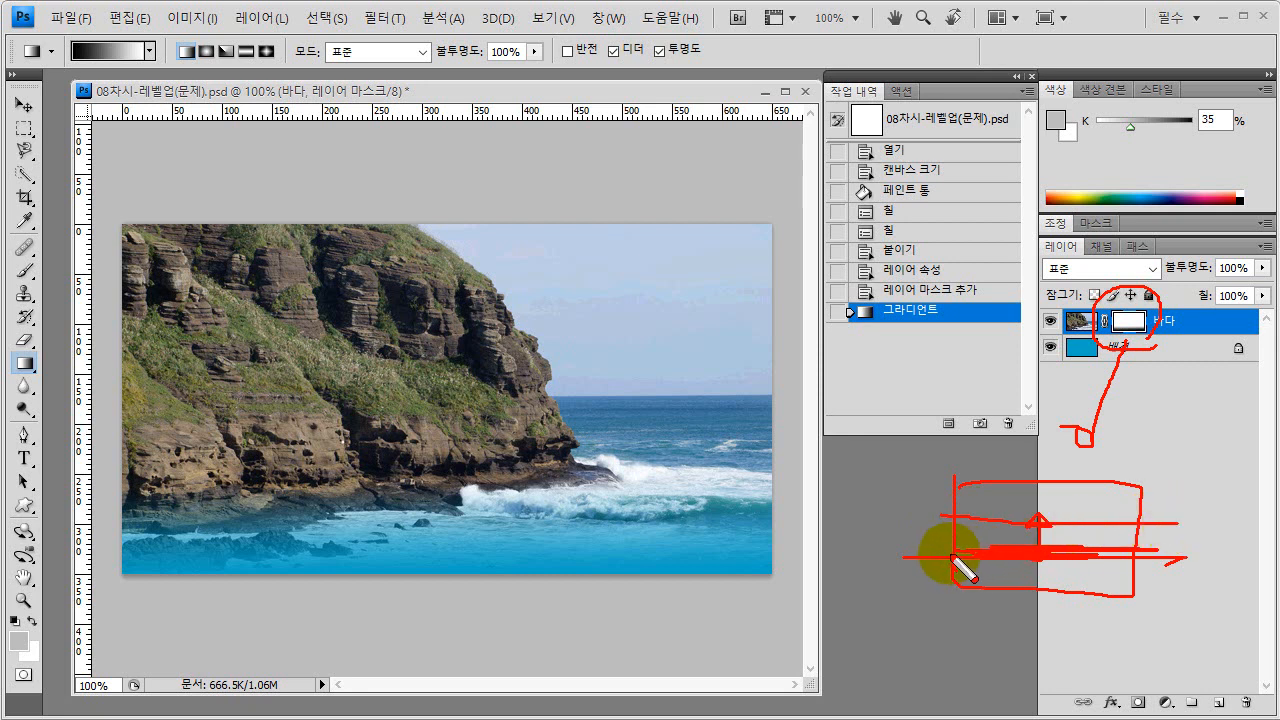
{"action": "mouse_move", "coordinate": [979, 553]}
{"action": "left_mouse_down"}
{"action": "mouse_move", "coordinate": [1099, 551]}
{"action": "mouse_move", "coordinate": [987, 551]}
{"action": "mouse_move", "coordinate": [1059, 560]}
{"action": "left_mouse_up"}
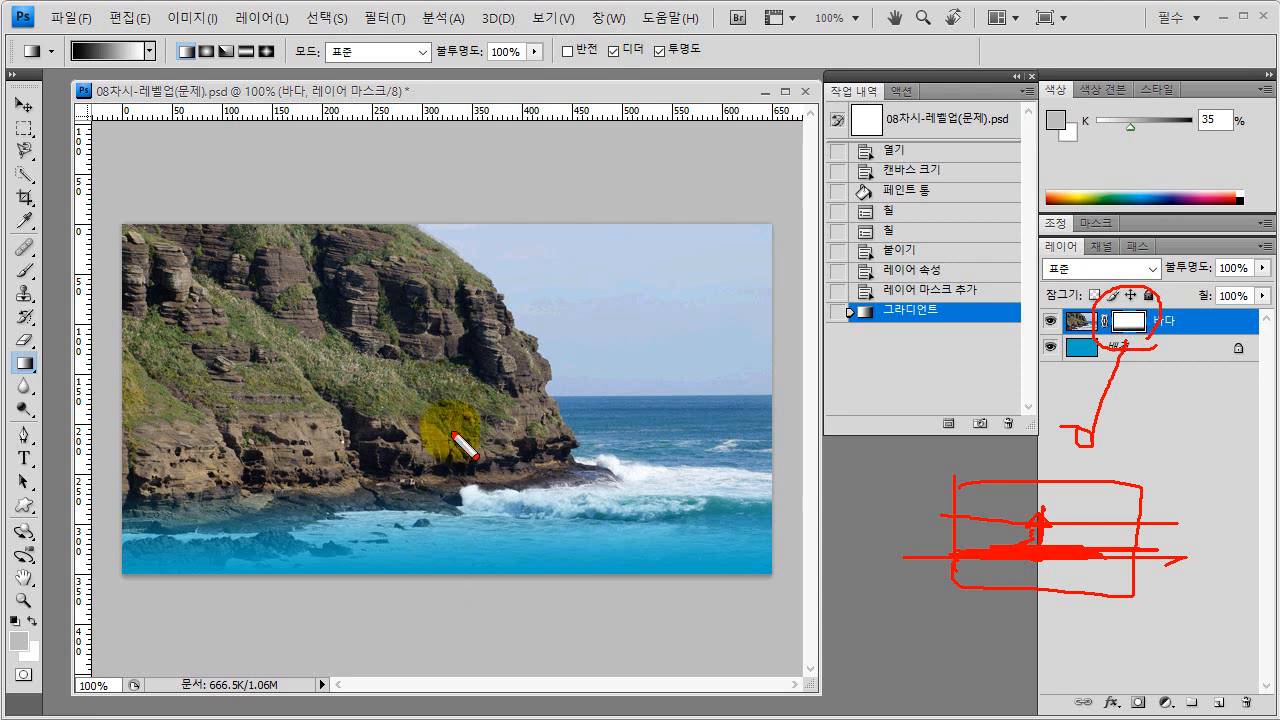
{"action": "key", "text": "Escape"}
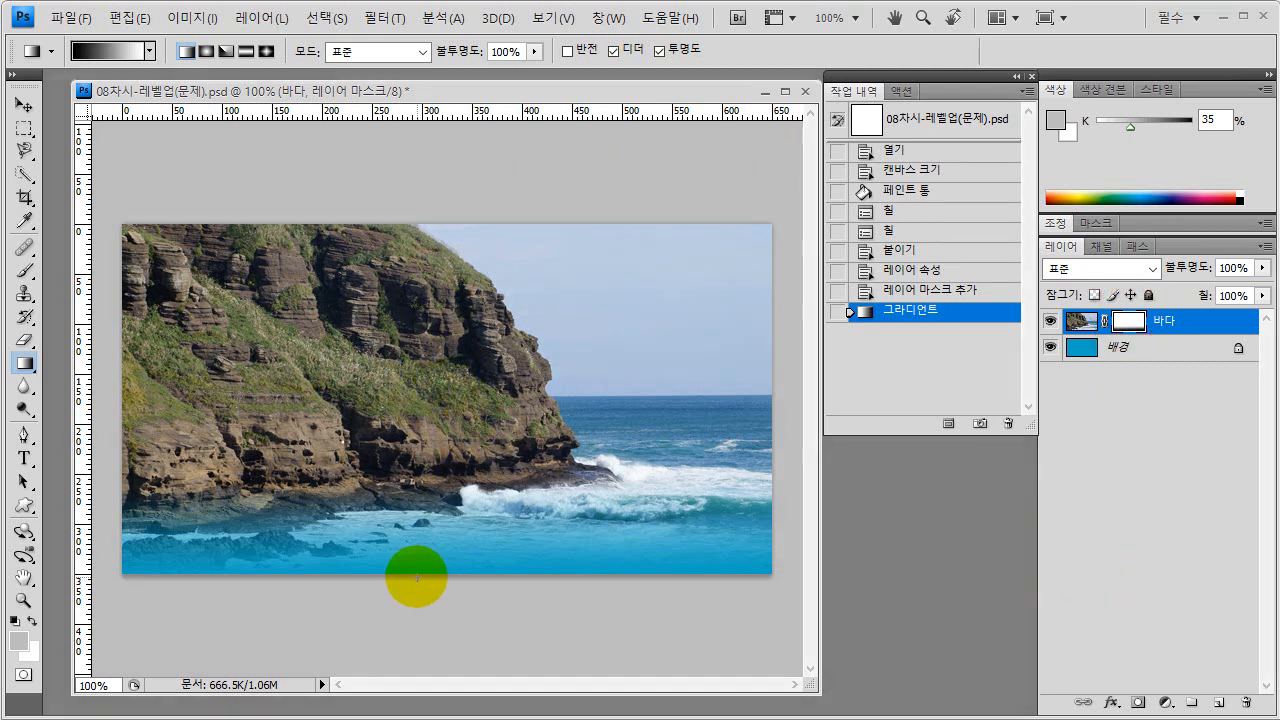
- Try different gradient lengths and directions on the 바다 mask: nearly full-height vertical, short vertical, and diagonal up to the right
{"action": "left_click_drag", "start_coordinate": [418, 577], "coordinate": [420, 243]}
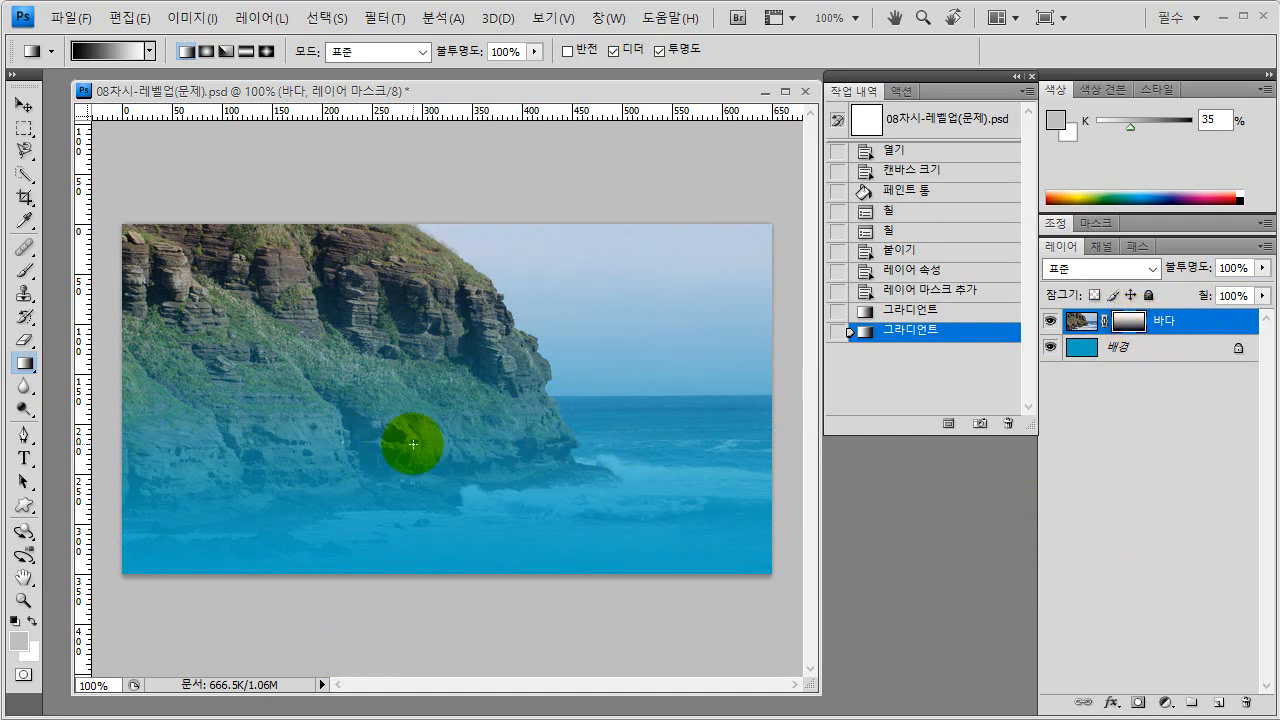
{"action": "key", "text": "ctrl"}
{"action": "key", "text": "ctrl"}
{"action": "key", "text": "ctrl"}
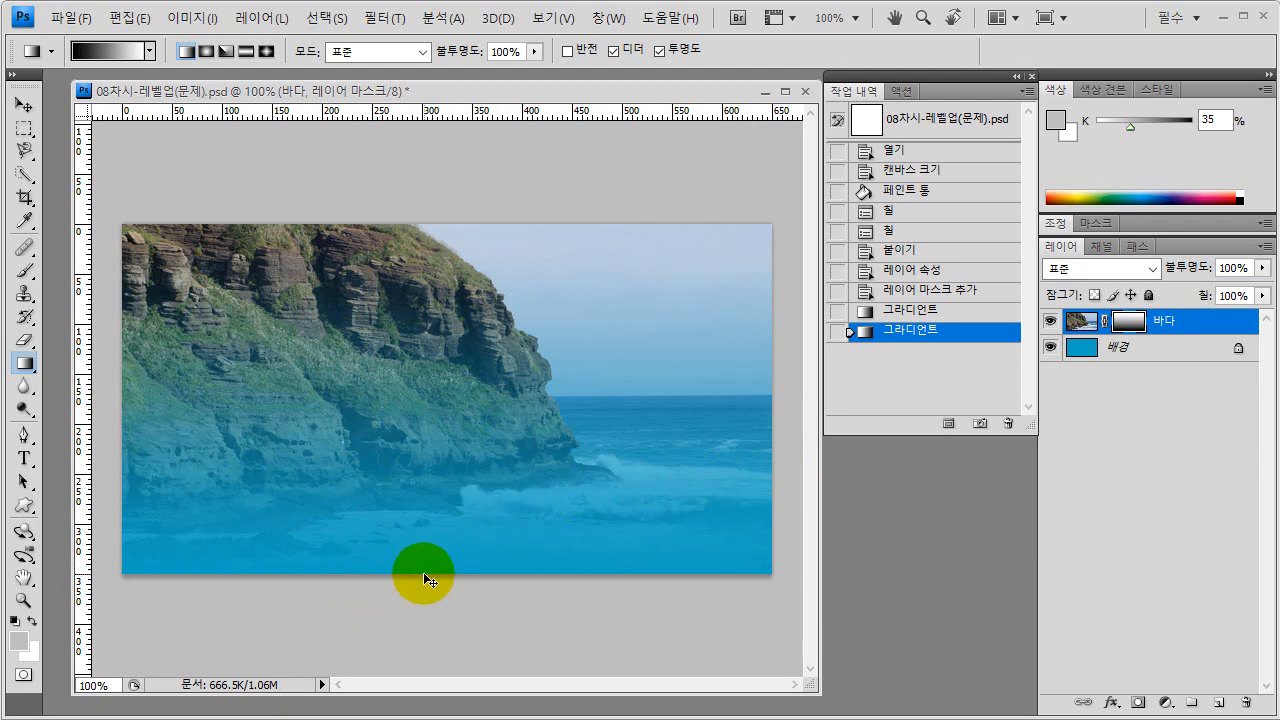
{"action": "left_click_drag", "start_coordinate": [424, 574], "coordinate": [425, 477]}
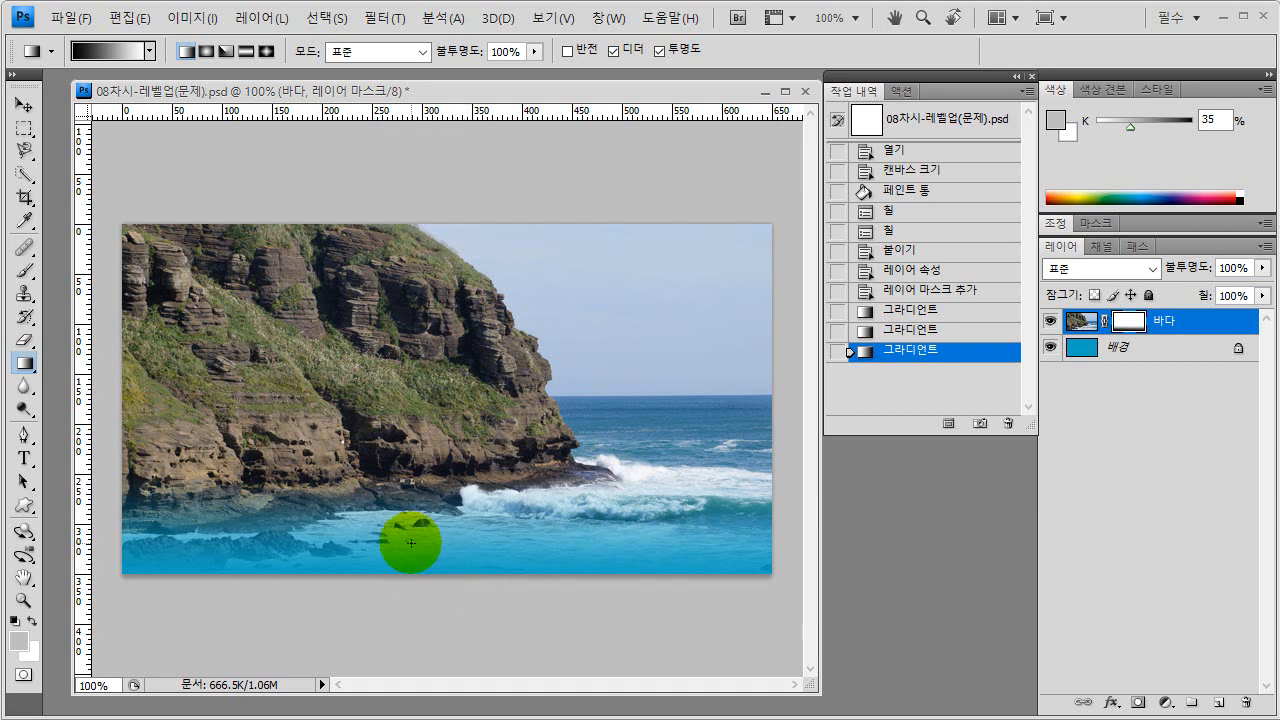
{"action": "left_click_drag", "start_coordinate": [398, 572], "coordinate": [603, 438]}
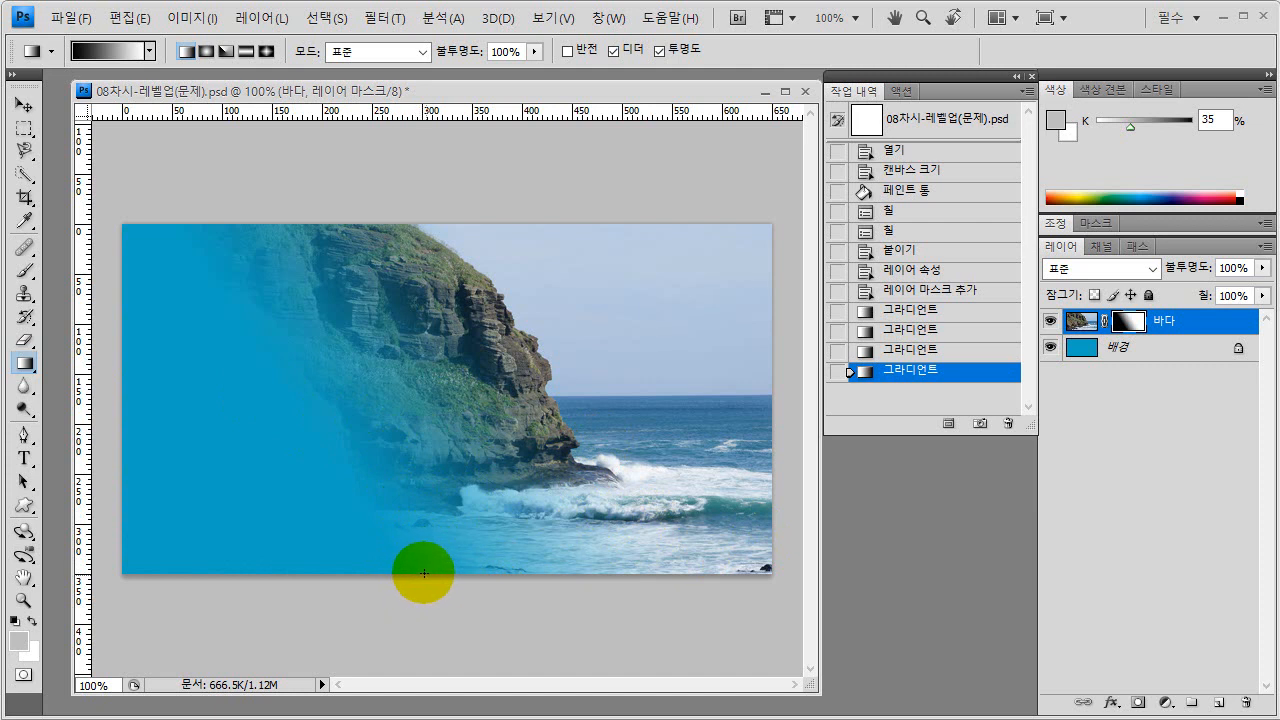
- Redraw the 바다 mask's gradient straight upward from the photo's lower edge, about 85 px long
{"action": "left_click_drag", "start_coordinate": [427, 574], "coordinate": [427, 489]}
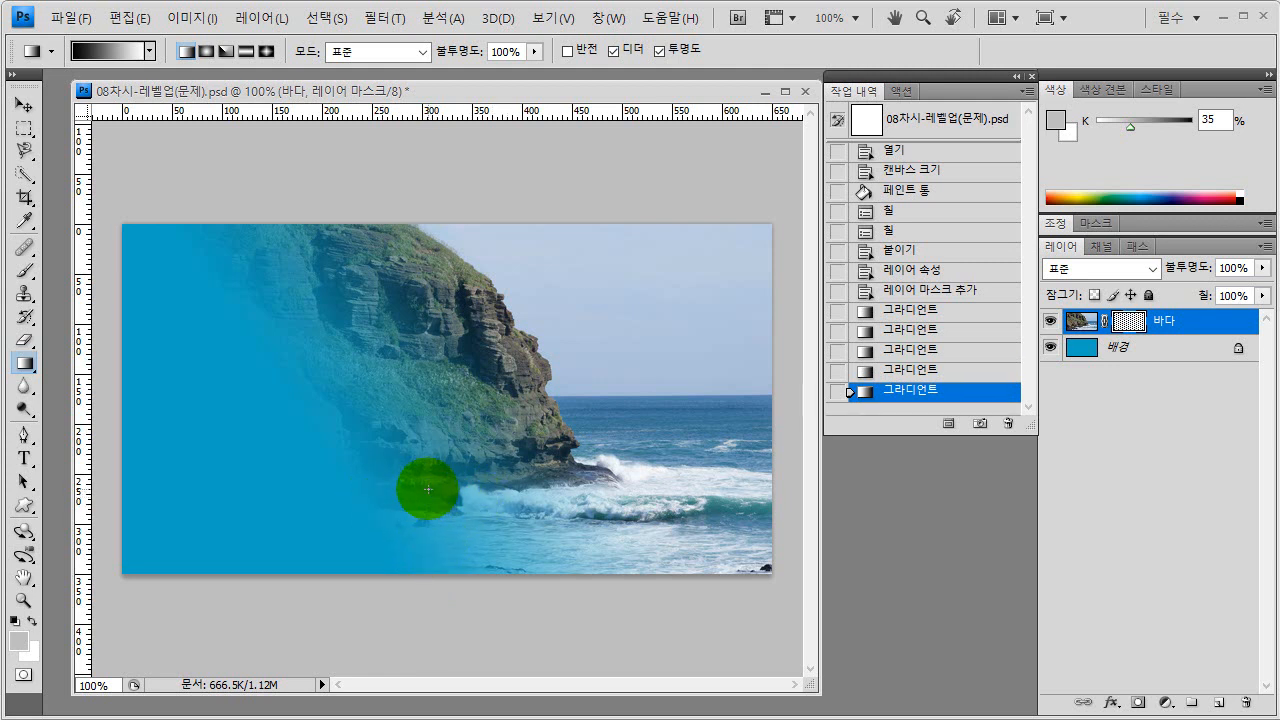